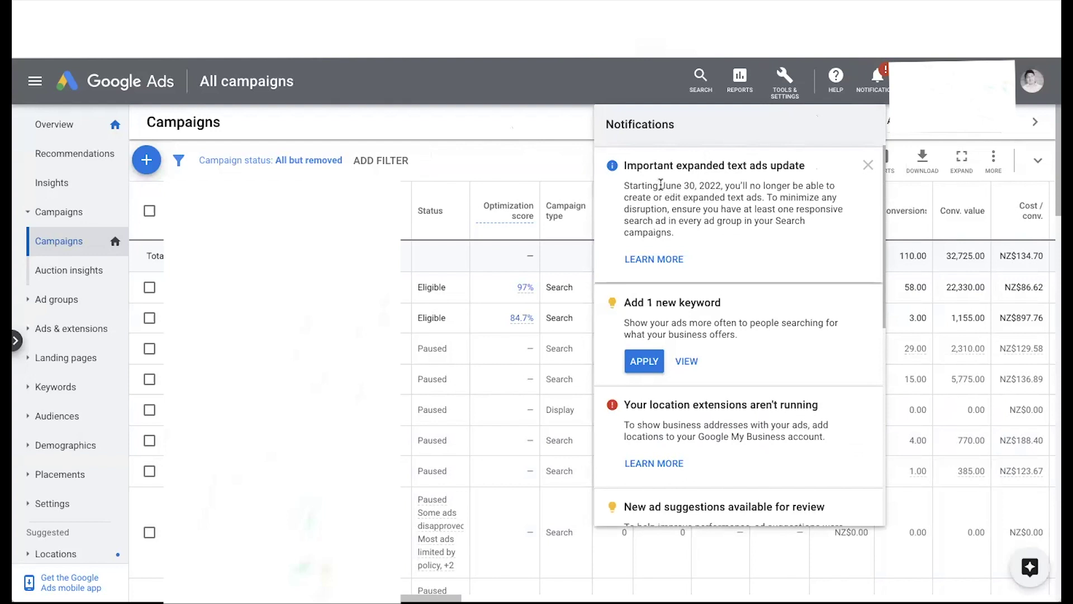
Read the notification about the important expanded text ads update and open its linked help article.
{"action": "left_click_drag", "start_coordinate": [664, 185], "coordinate": [744, 196]}
{"action": "left_click", "coordinate": [719, 204]}
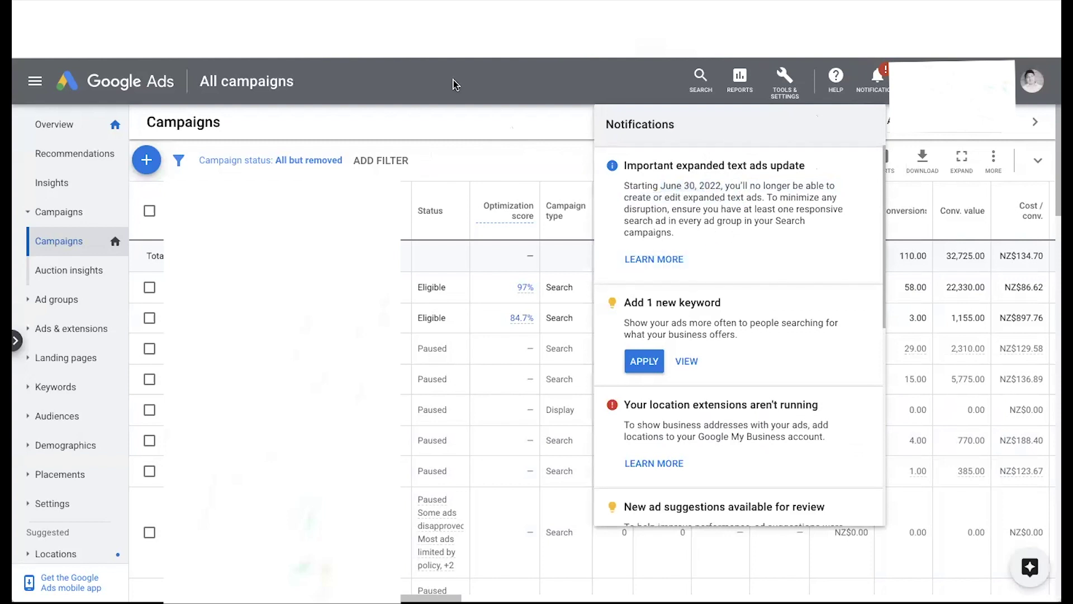
{"action": "left_click", "coordinate": [654, 259]}
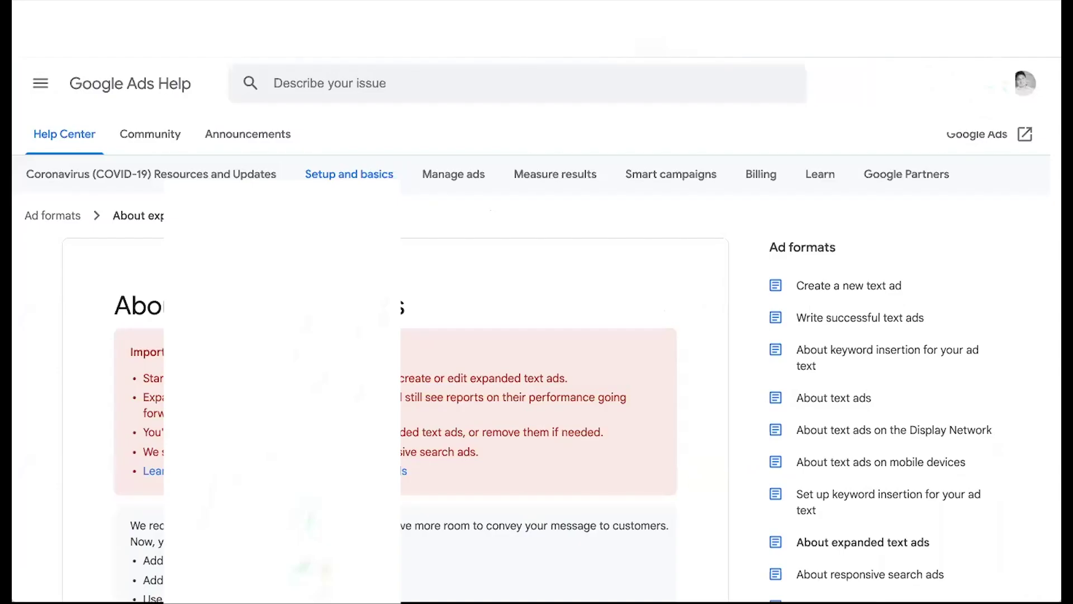
{"action": "left_click", "coordinate": [112, 44]}
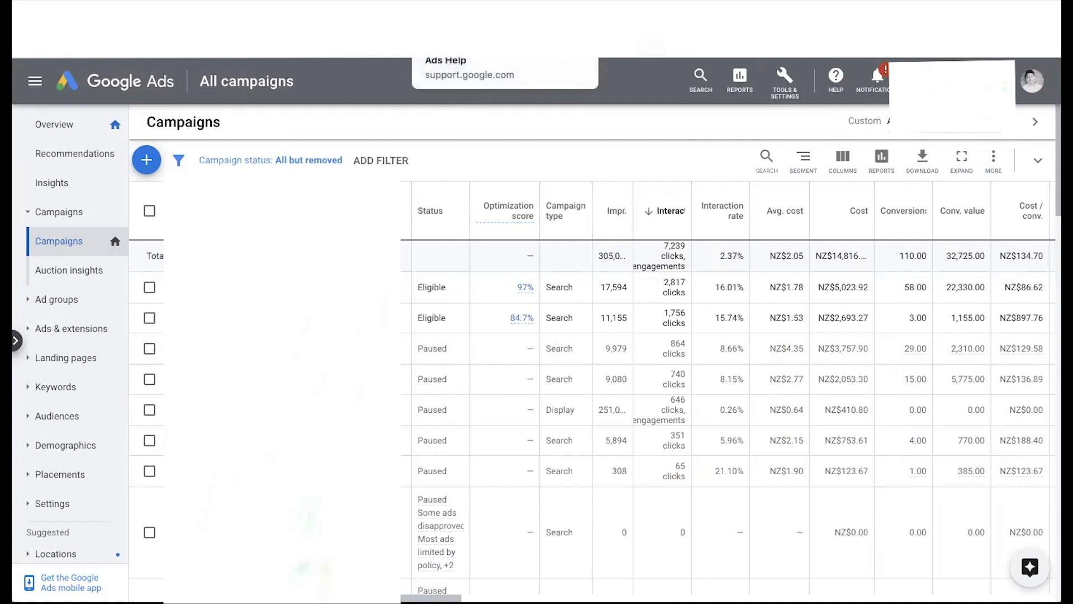
{"action": "left_click", "coordinate": [470, 45]}
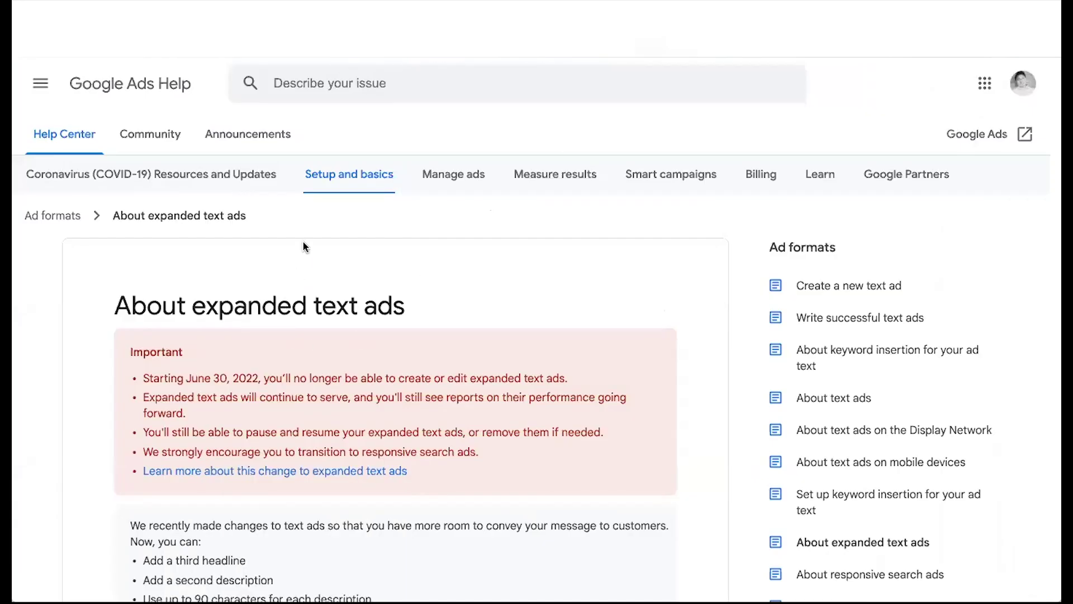
Read the important notes in the expanded text ads article, highlighting the recommendation to transition to responsive search ads.
{"action": "scroll", "coordinate": [254, 300], "scroll_direction": "down", "scroll_amount": 1}
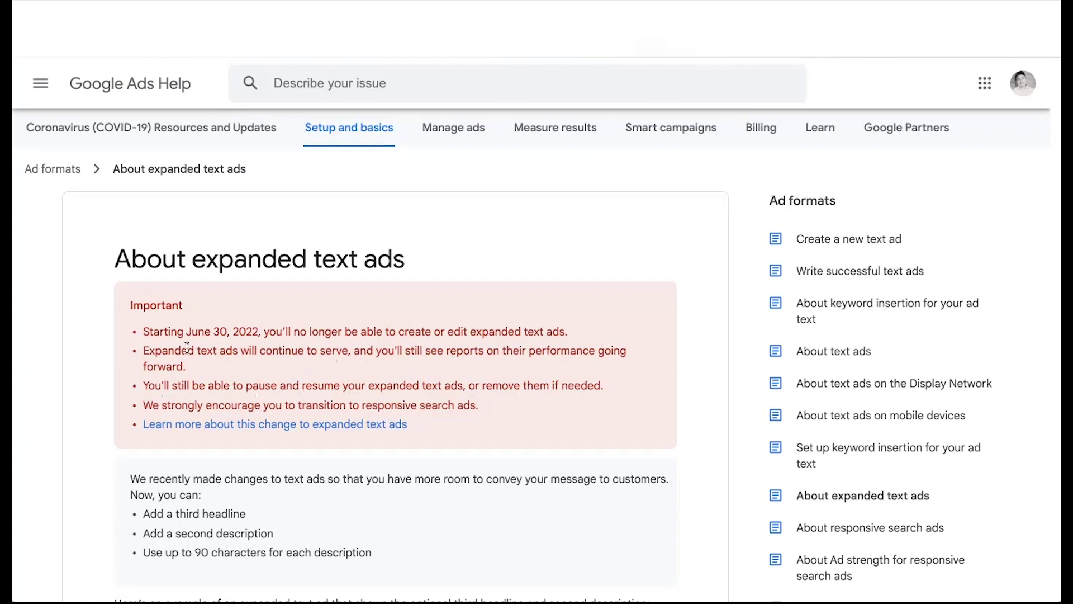
{"action": "left_click_drag", "start_coordinate": [147, 326], "coordinate": [605, 386]}
{"action": "left_click", "coordinate": [238, 381]}
{"action": "left_click_drag", "start_coordinate": [143, 402], "coordinate": [486, 403]}
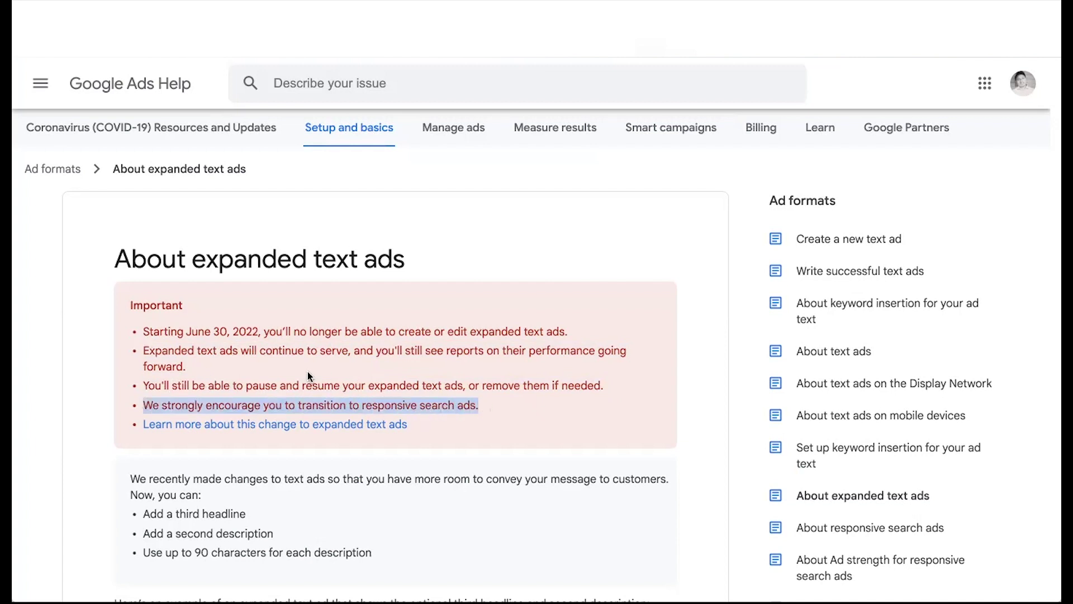
{"action": "left_click_drag", "start_coordinate": [360, 404], "coordinate": [496, 406]}
{"action": "left_click", "coordinate": [429, 402]}
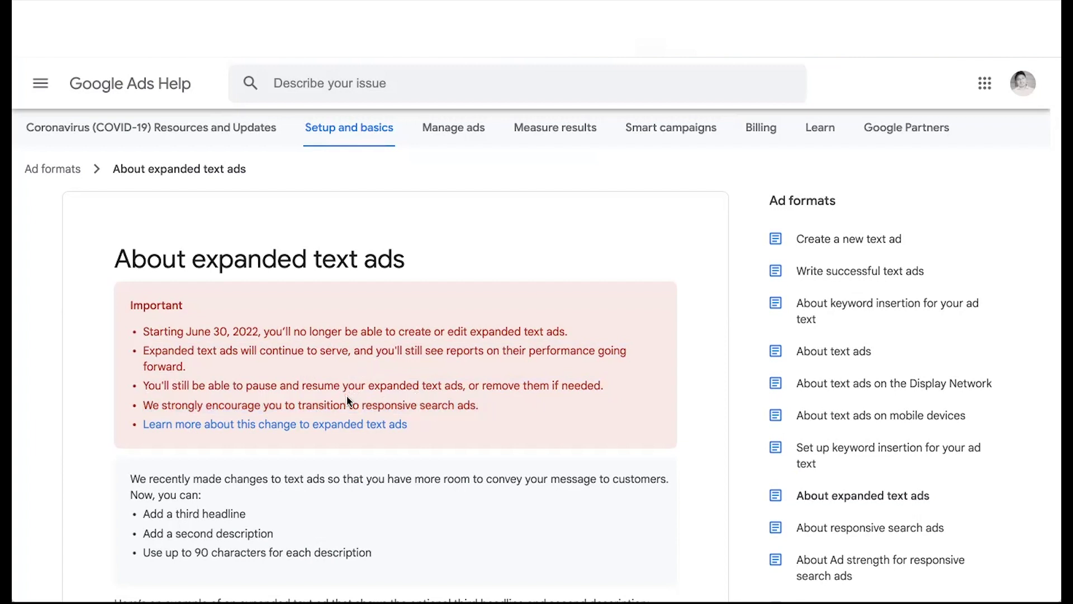
{"action": "left_click_drag", "start_coordinate": [363, 404], "coordinate": [511, 408]}
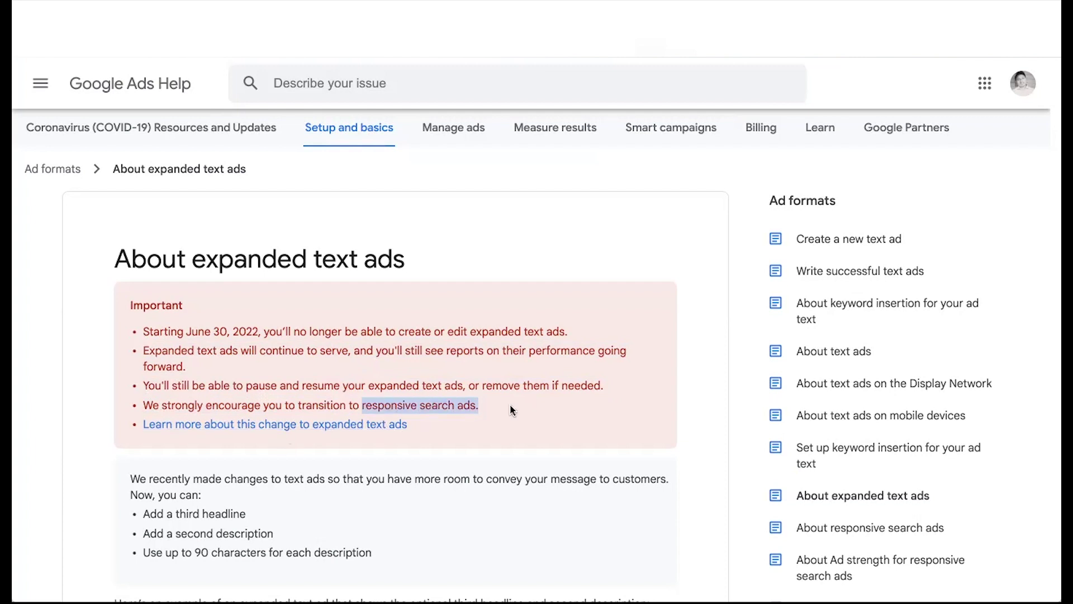
{"action": "left_click", "coordinate": [427, 394]}
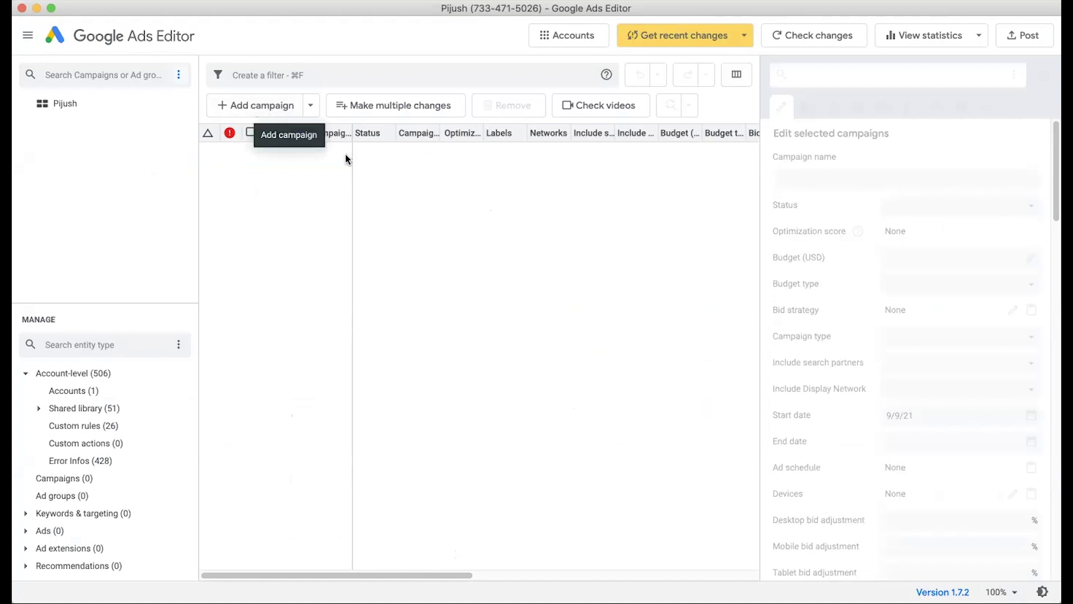
Switch to Google Ads Editor and view the expanded text ads list among the ad types.
{"action": "left_click", "coordinate": [47, 534]}
{"action": "scroll", "coordinate": [90, 514], "scroll_direction": "down", "scroll_amount": 3}
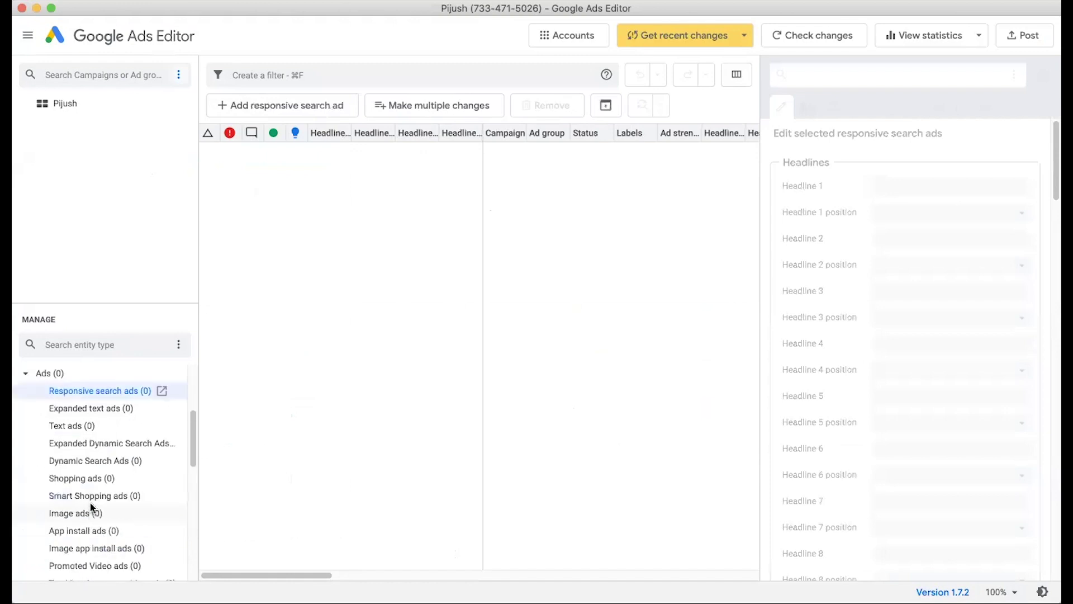
{"action": "left_click", "coordinate": [92, 409]}
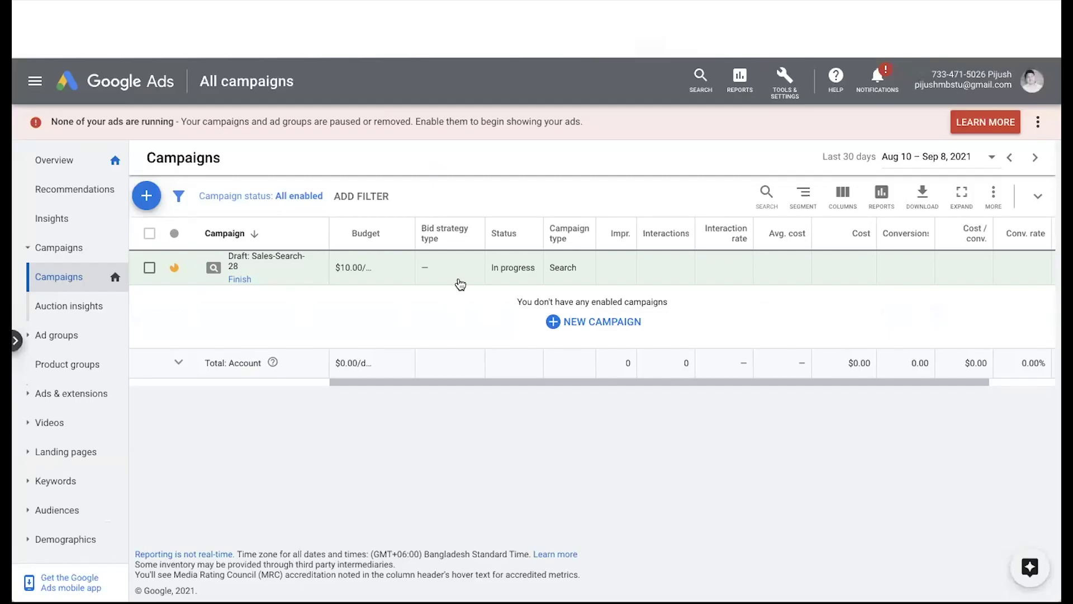
In Google Ads, start a new Search campaign with the Sales goal and website visits as the way to reach it.
{"action": "left_click", "coordinate": [147, 195]}
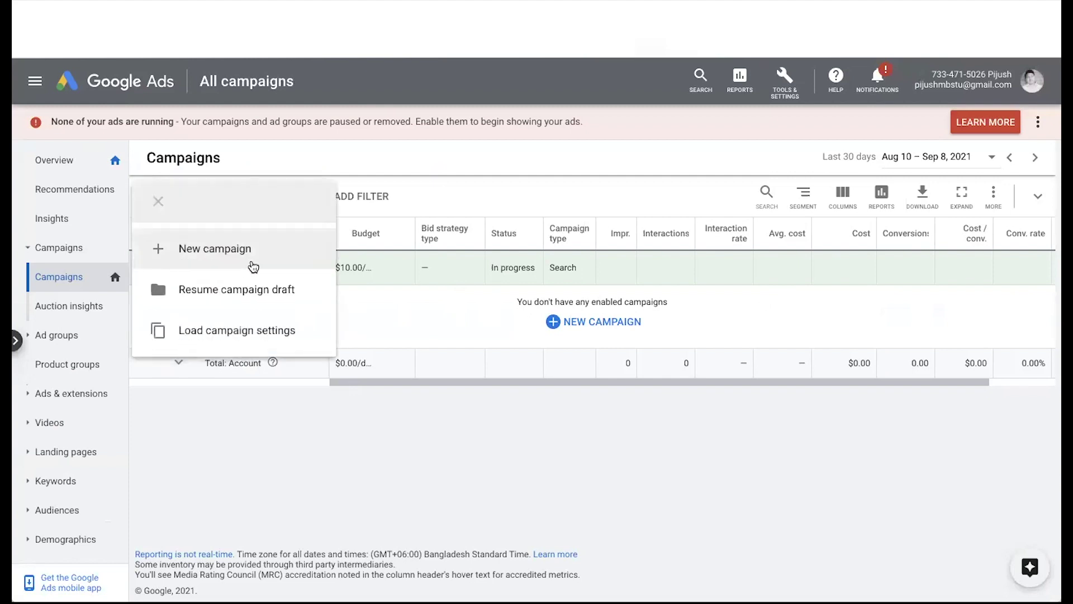
{"action": "left_click", "coordinate": [223, 264]}
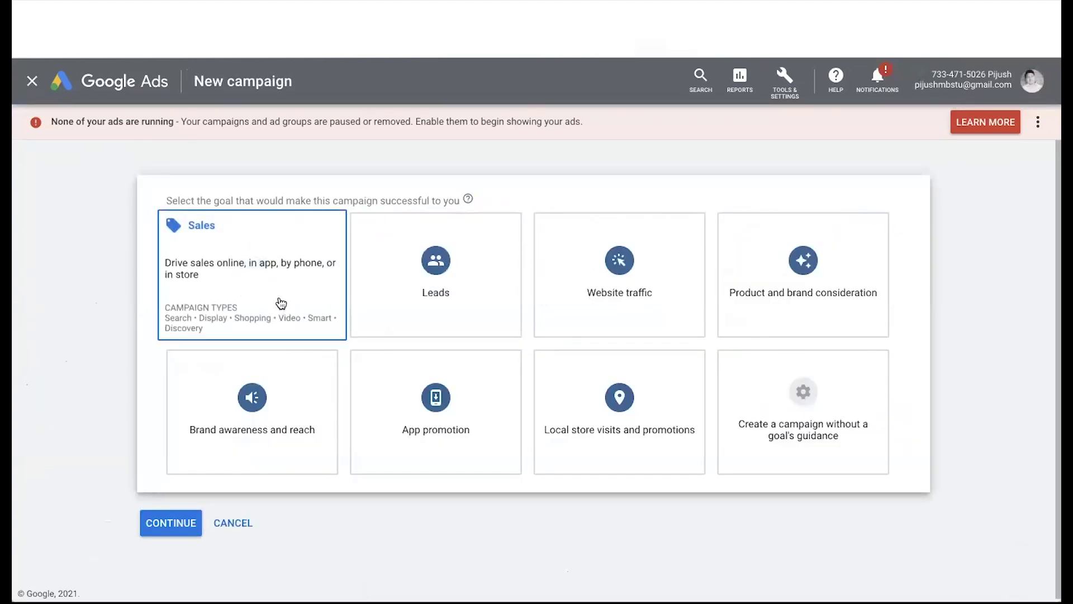
{"action": "left_click", "coordinate": [278, 292]}
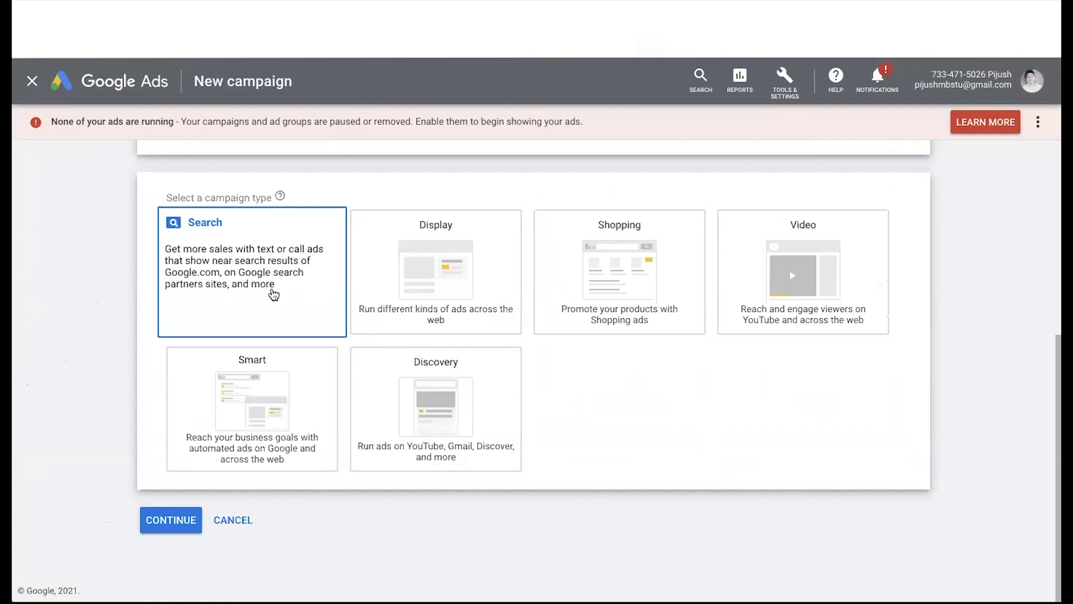
{"action": "left_click", "coordinate": [274, 295]}
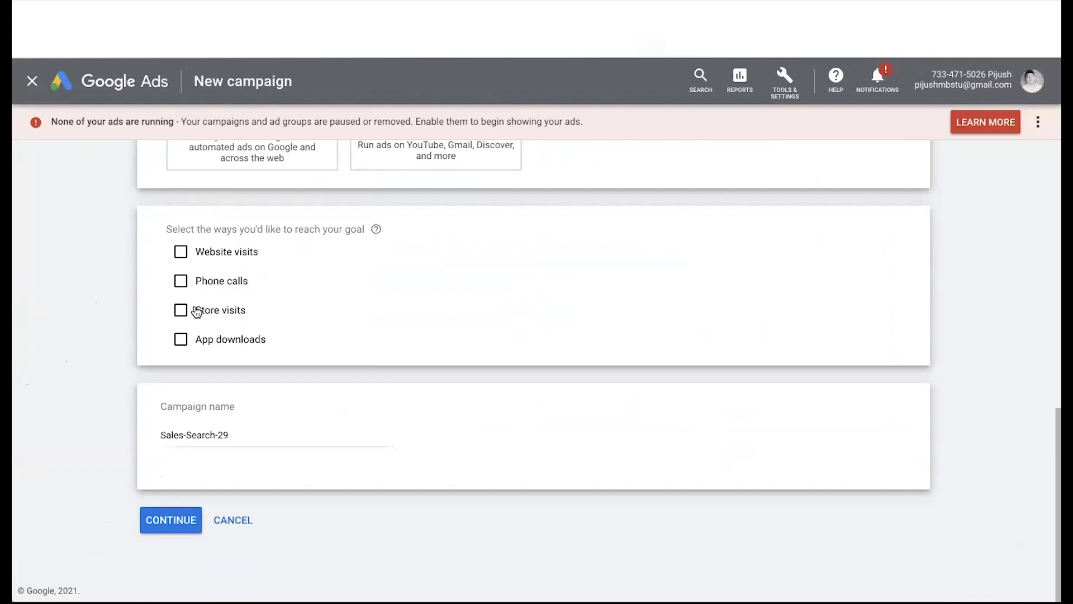
{"action": "left_click", "coordinate": [181, 251]}
{"action": "left_click", "coordinate": [179, 566]}
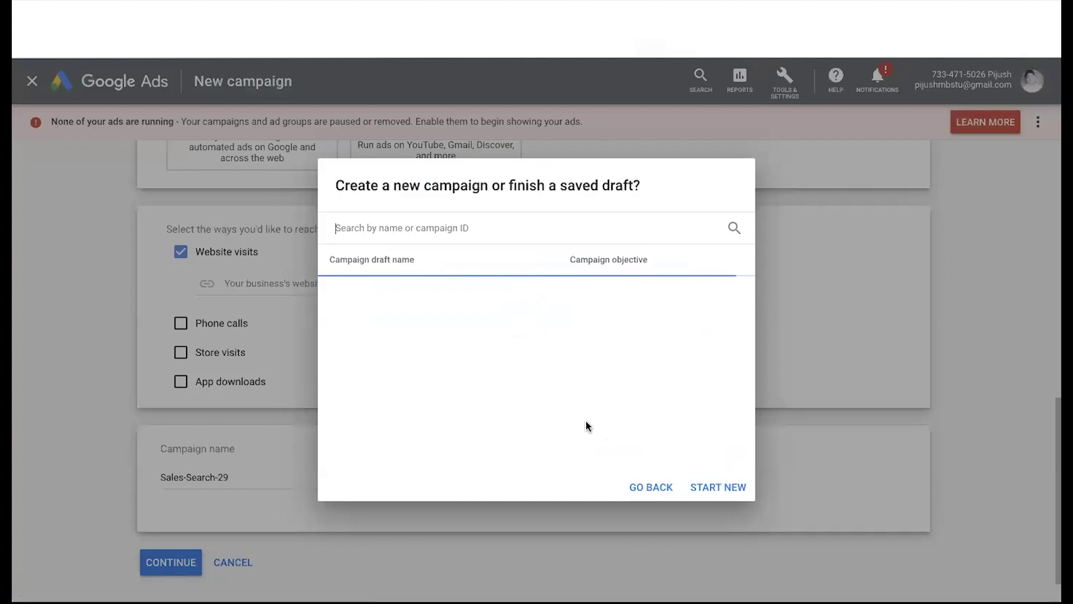
{"action": "left_click", "coordinate": [714, 488]}
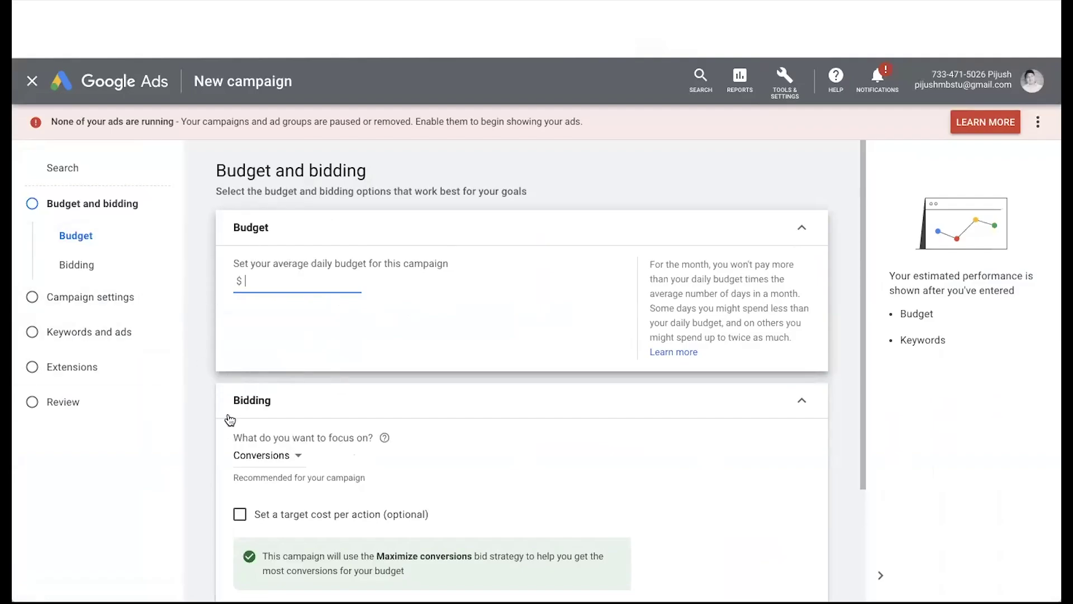
Set the campaign's average daily budget to $5.00 and continue to the campaign settings.
{"action": "scroll", "coordinate": [222, 388], "scroll_direction": "down", "scroll_amount": 3}
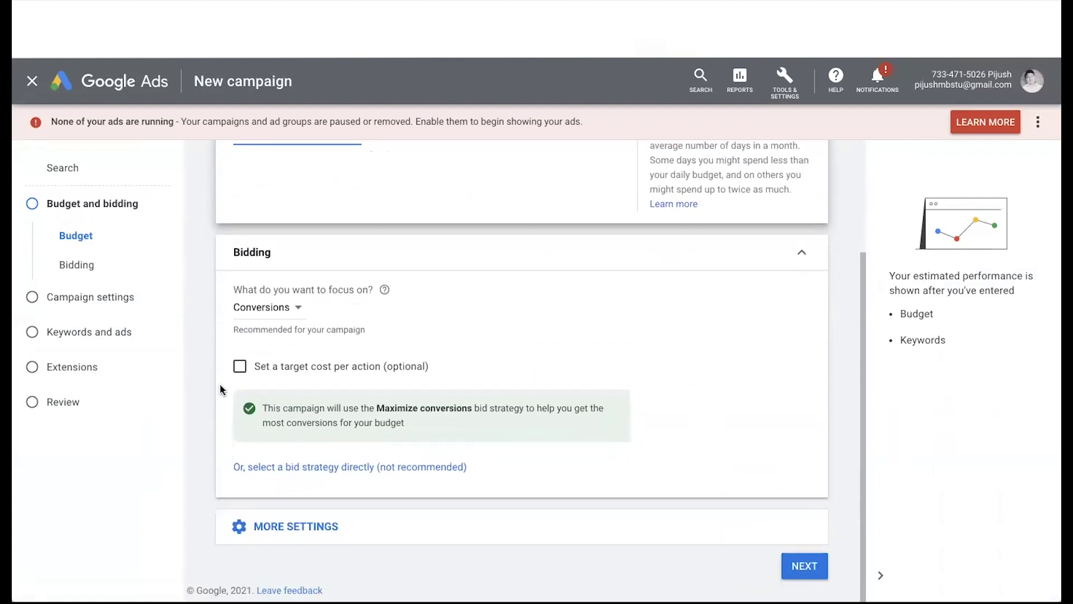
{"action": "scroll", "coordinate": [282, 309], "scroll_direction": "up", "scroll_amount": 3}
{"action": "scroll", "coordinate": [216, 398], "scroll_direction": "down", "scroll_amount": 3}
{"action": "scroll", "coordinate": [376, 486], "scroll_direction": "up", "scroll_amount": 2}
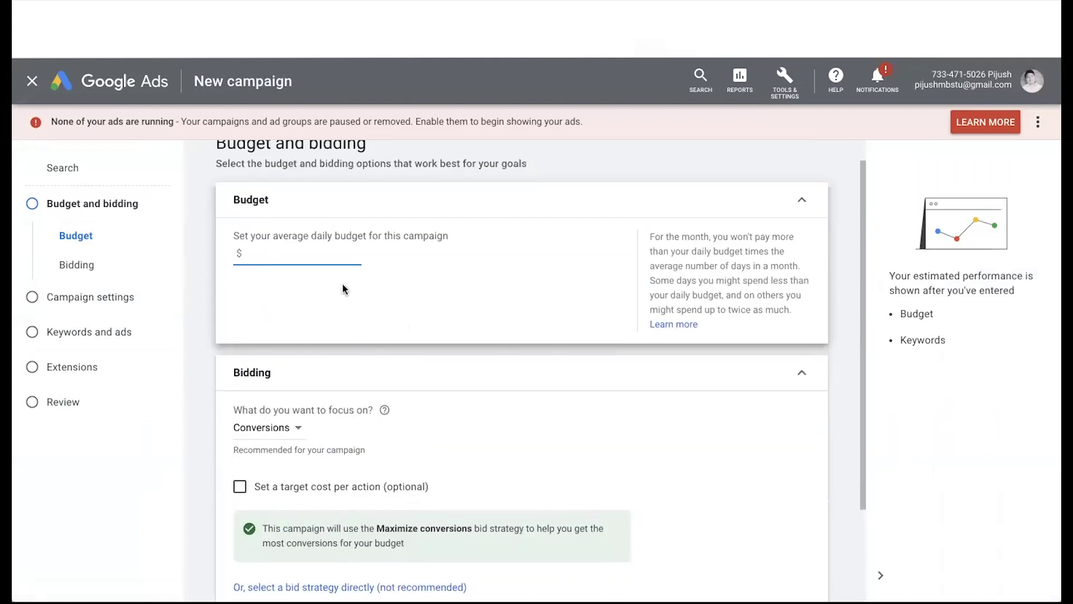
{"action": "type", "text": "5"}
{"action": "left_click", "coordinate": [215, 359]}
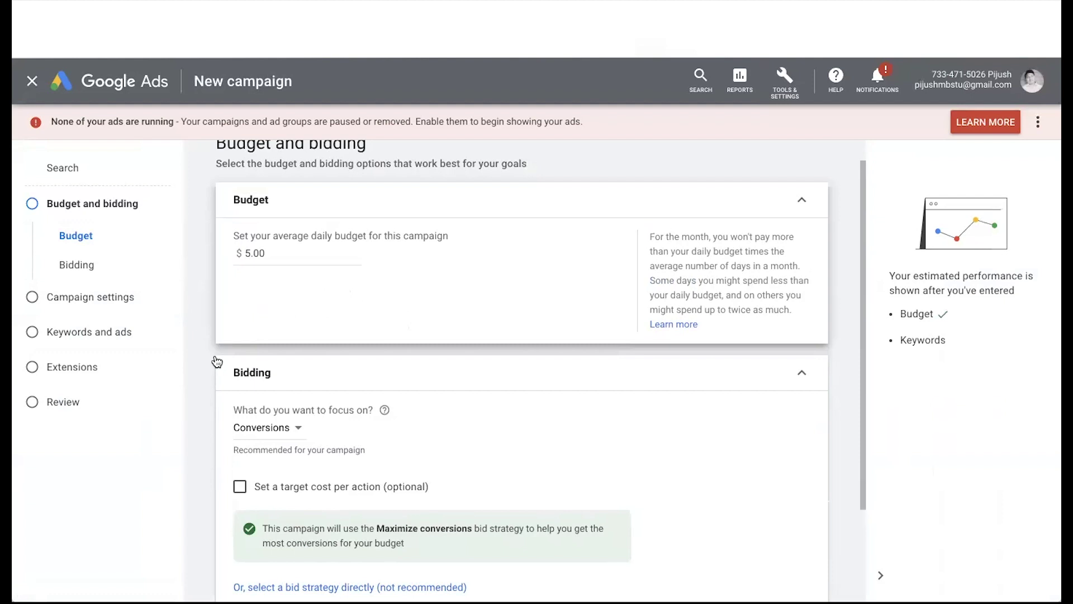
{"action": "scroll", "coordinate": [217, 361], "scroll_direction": "down", "scroll_amount": 2}
{"action": "left_click", "coordinate": [805, 587]}
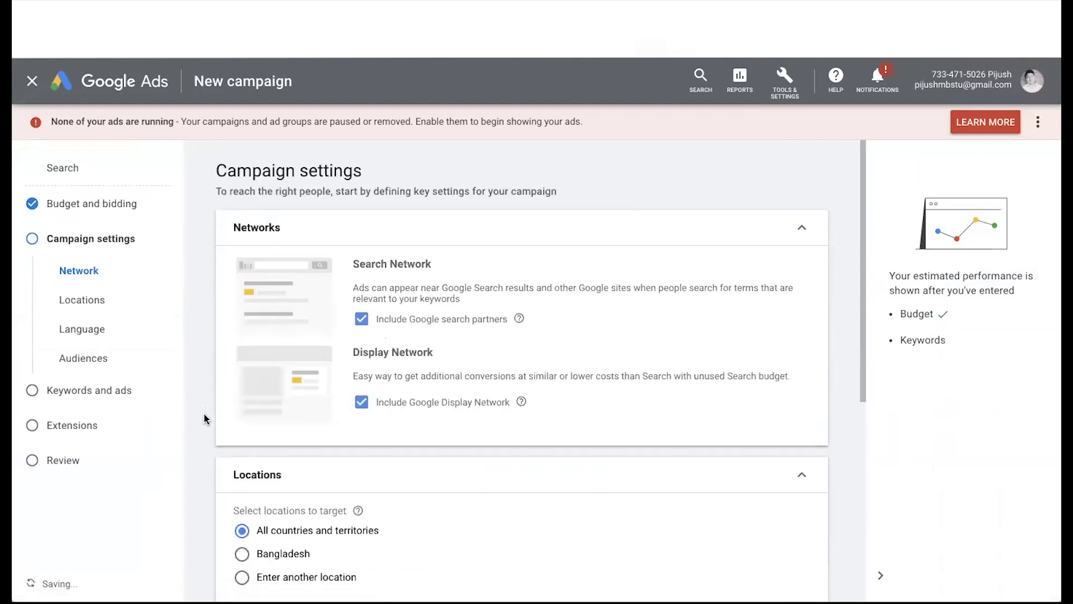
Keep the default campaign settings and enter "marketing" as the keyword for Ad group 1.
{"action": "scroll", "coordinate": [203, 418], "scroll_direction": "down", "scroll_amount": 5}
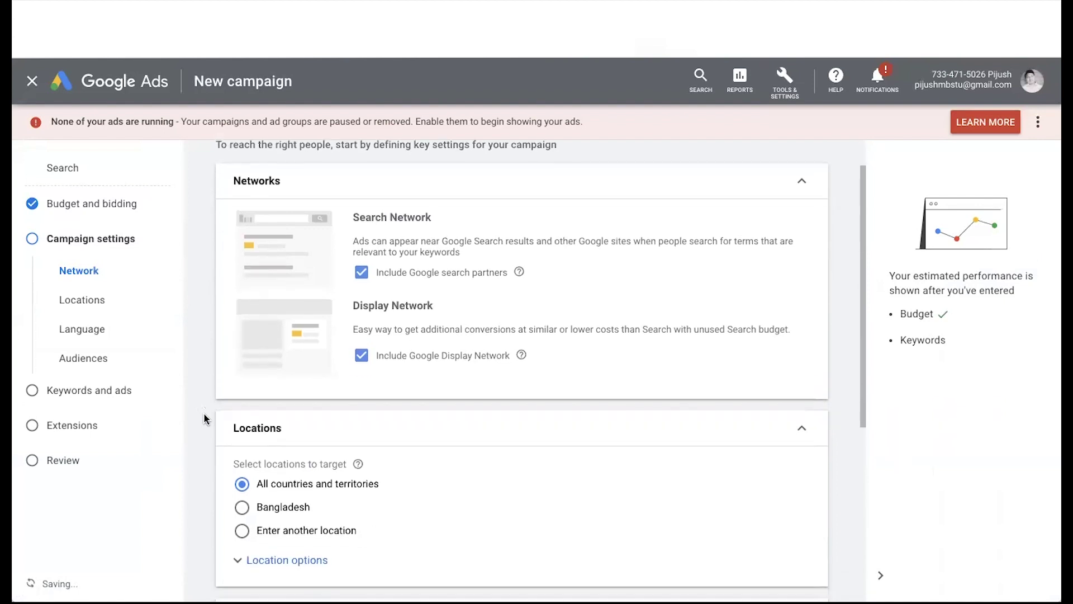
{"action": "scroll", "coordinate": [203, 418], "scroll_direction": "down", "scroll_amount": 2}
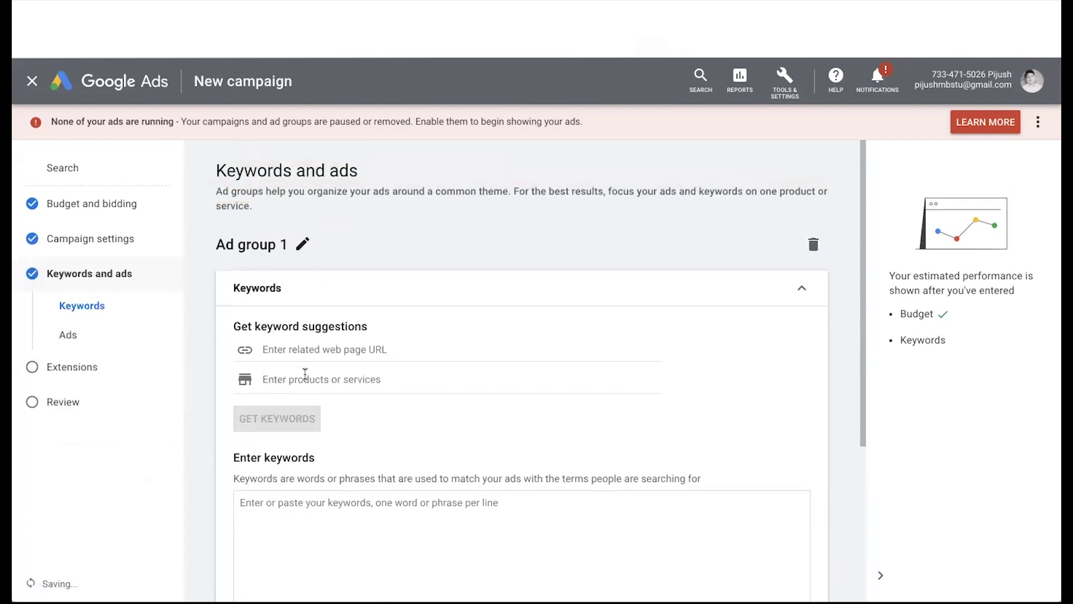
{"action": "scroll", "coordinate": [296, 391], "scroll_direction": "down", "scroll_amount": 4}
{"action": "left_click", "coordinate": [287, 412]}
{"action": "type", "text": "marketing"}
Examine the ad group's Ads section to see which ad types can be created.
{"action": "scroll", "coordinate": [358, 373], "scroll_direction": "down", "scroll_amount": 2}
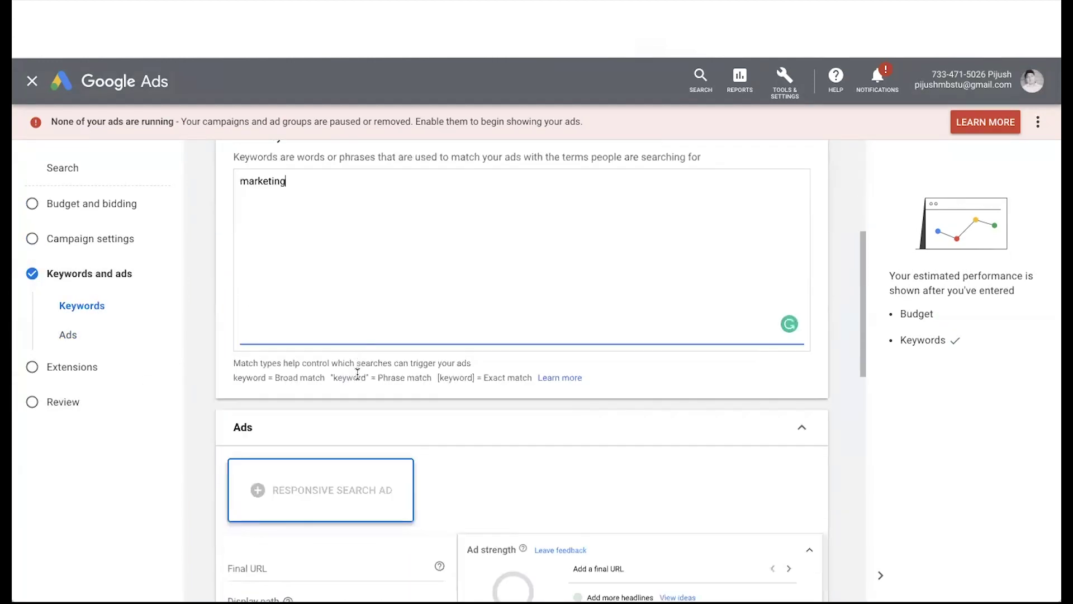
{"action": "scroll", "coordinate": [391, 341], "scroll_direction": "down", "scroll_amount": 2}
{"action": "scroll", "coordinate": [408, 384], "scroll_direction": "down", "scroll_amount": 1}
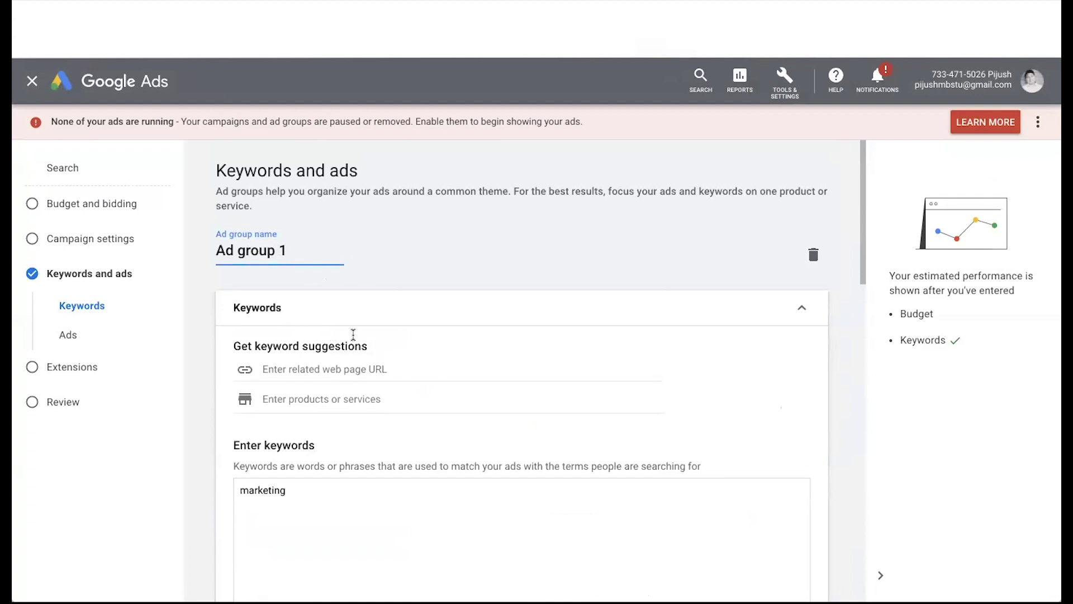
{"action": "scroll", "coordinate": [352, 334], "scroll_direction": "down", "scroll_amount": 5}
{"action": "scroll", "coordinate": [350, 290], "scroll_direction": "down", "scroll_amount": 5}
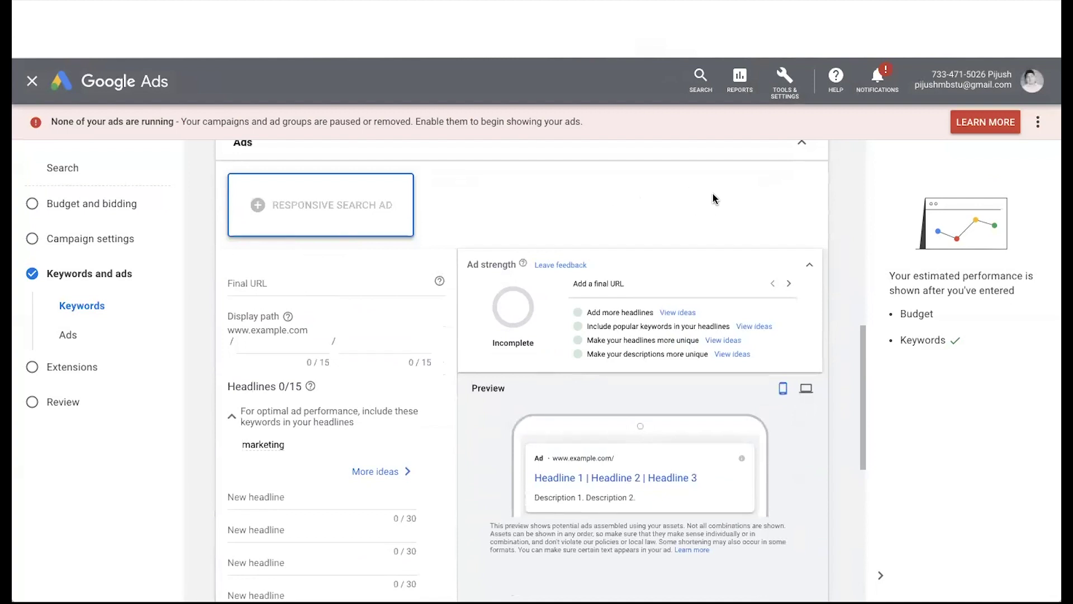
{"action": "scroll", "coordinate": [662, 221], "scroll_direction": "up", "scroll_amount": 1}
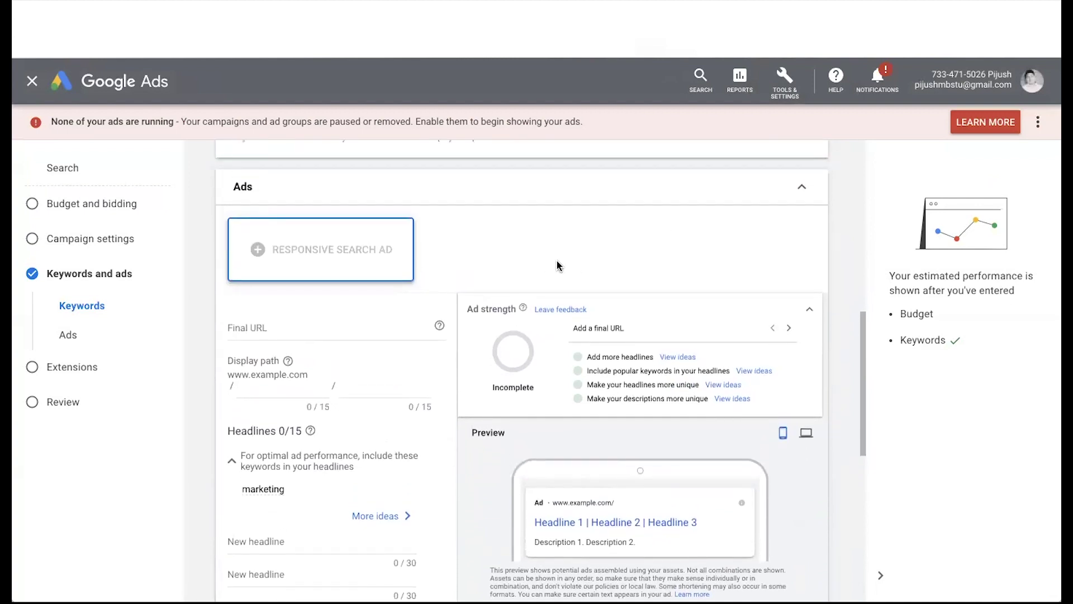
{"action": "scroll", "coordinate": [536, 277], "scroll_direction": "down", "scroll_amount": 4}
{"action": "scroll", "coordinate": [448, 335], "scroll_direction": "up", "scroll_amount": 10}
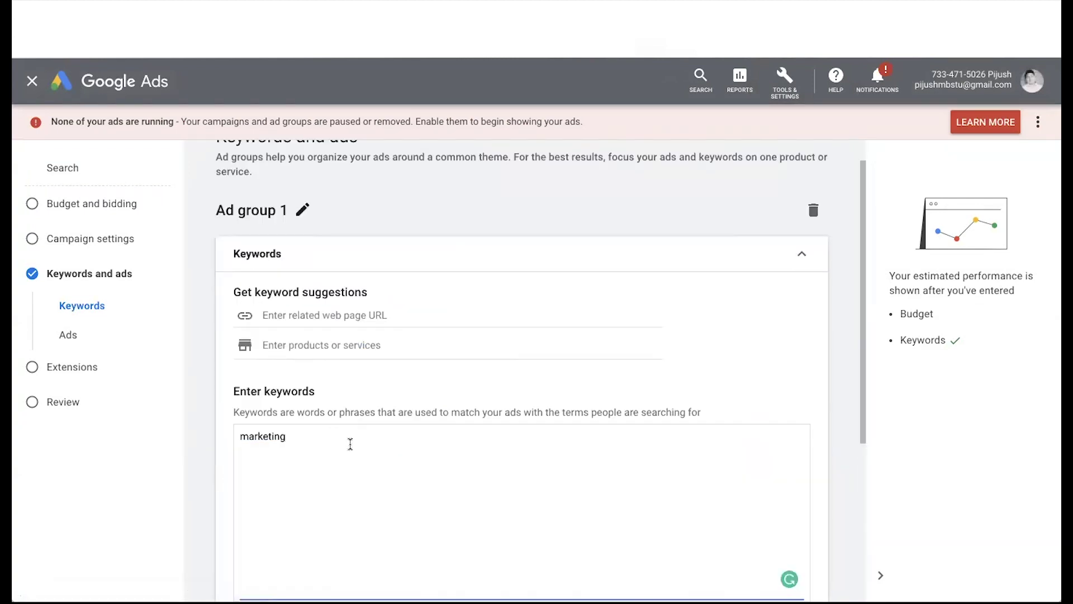
{"action": "scroll", "coordinate": [351, 444], "scroll_direction": "down", "scroll_amount": 2}
{"action": "scroll", "coordinate": [350, 444], "scroll_direction": "down", "scroll_amount": 4}
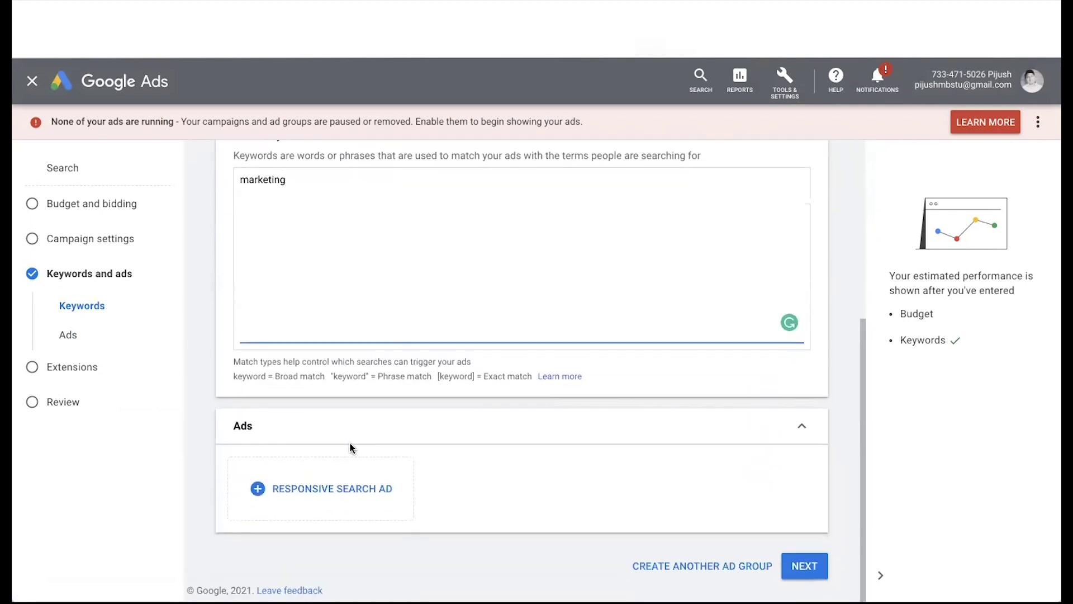
Open a new responsive search ad, review its headline and description fields, and discard the campaign draft.
{"action": "left_click", "coordinate": [327, 494]}
{"action": "scroll", "coordinate": [358, 492], "scroll_direction": "down", "scroll_amount": 3}
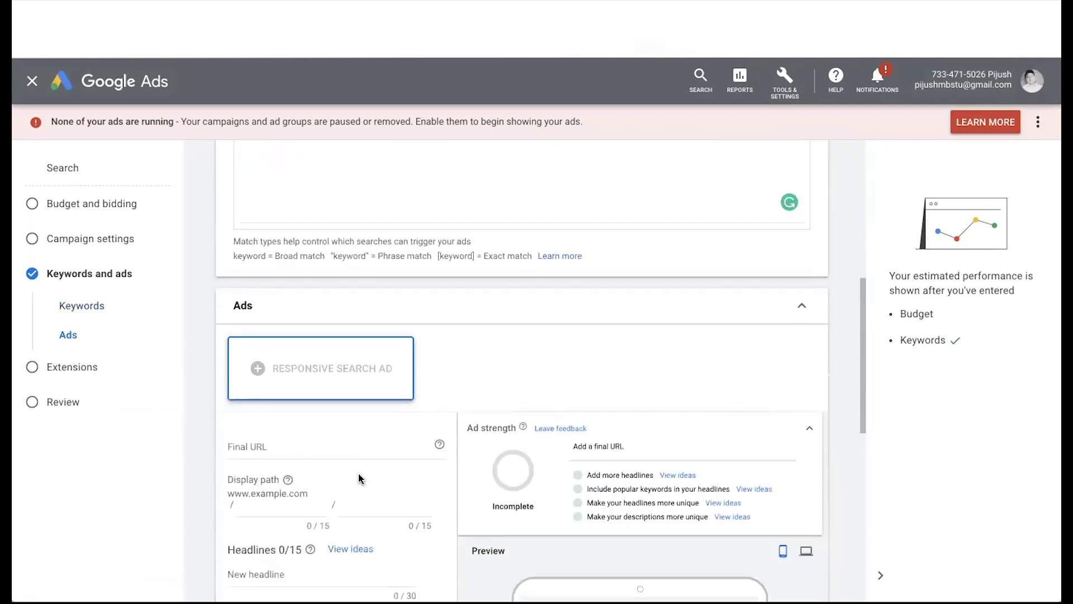
{"action": "scroll", "coordinate": [418, 439], "scroll_direction": "down", "scroll_amount": 3}
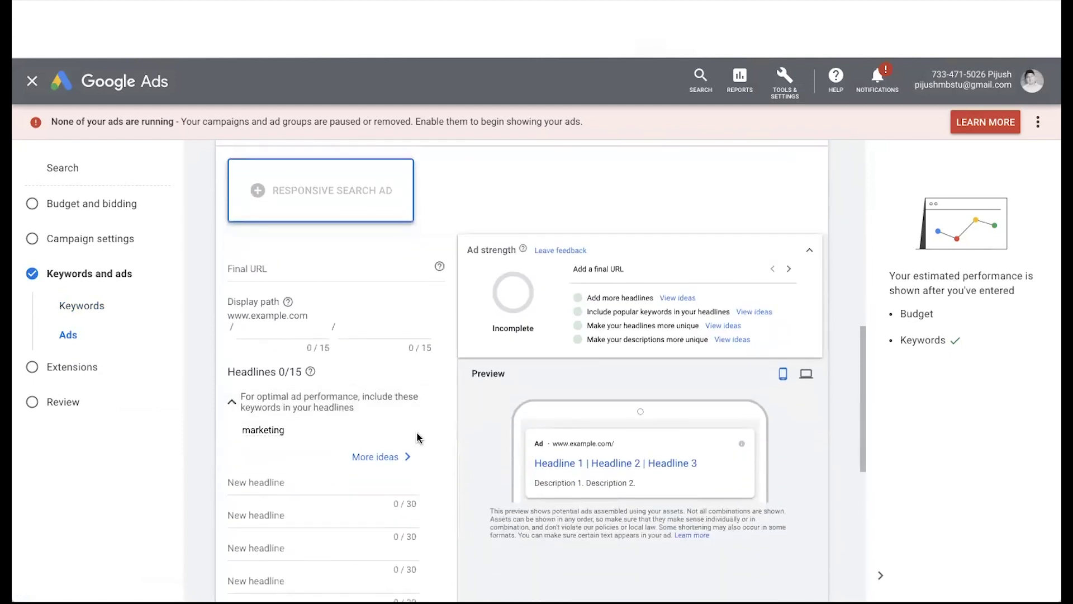
{"action": "scroll", "coordinate": [418, 439], "scroll_direction": "down", "scroll_amount": 5}
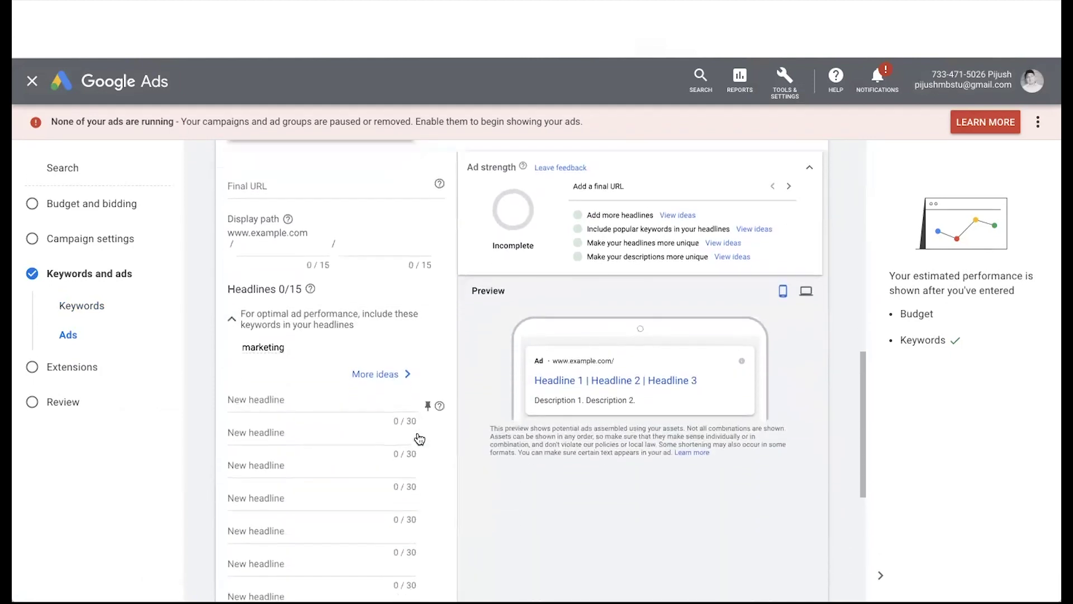
{"action": "scroll", "coordinate": [418, 439], "scroll_direction": "down", "scroll_amount": 2}
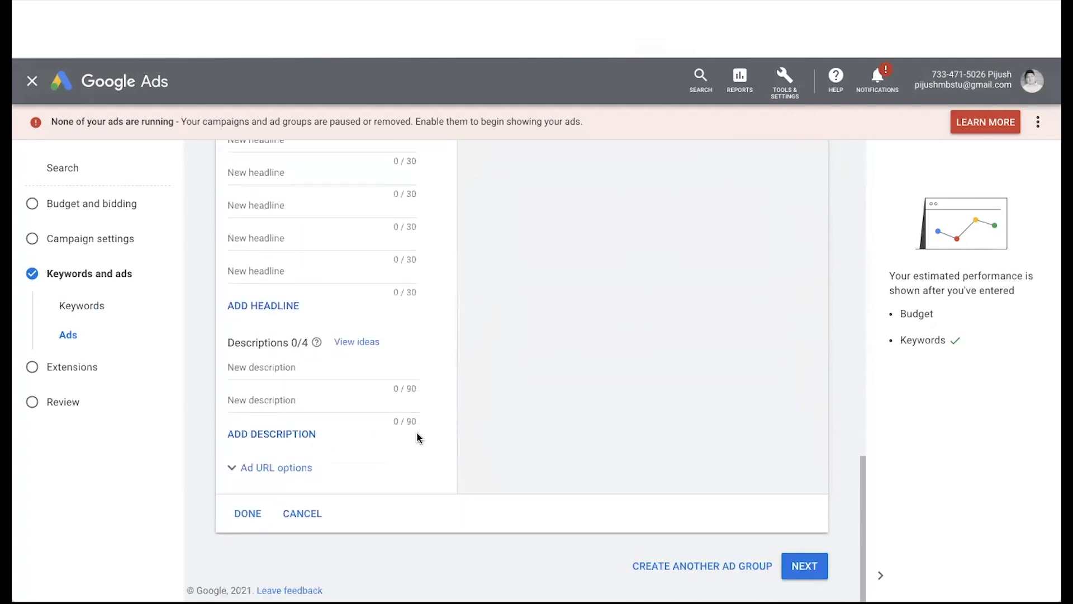
{"action": "scroll", "coordinate": [418, 438], "scroll_direction": "up", "scroll_amount": 5}
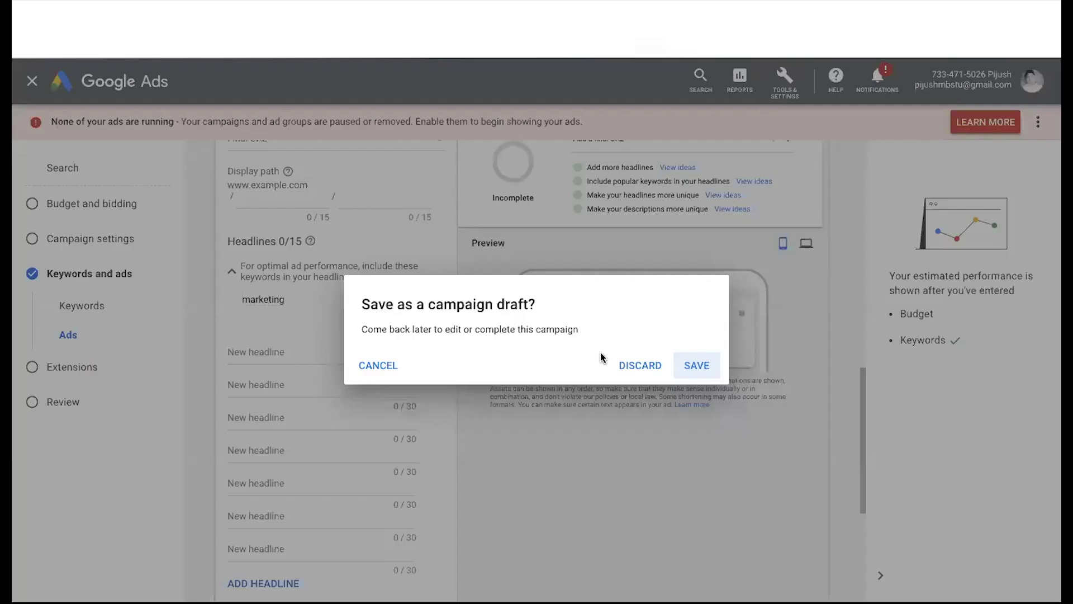
{"action": "left_click", "coordinate": [639, 365]}
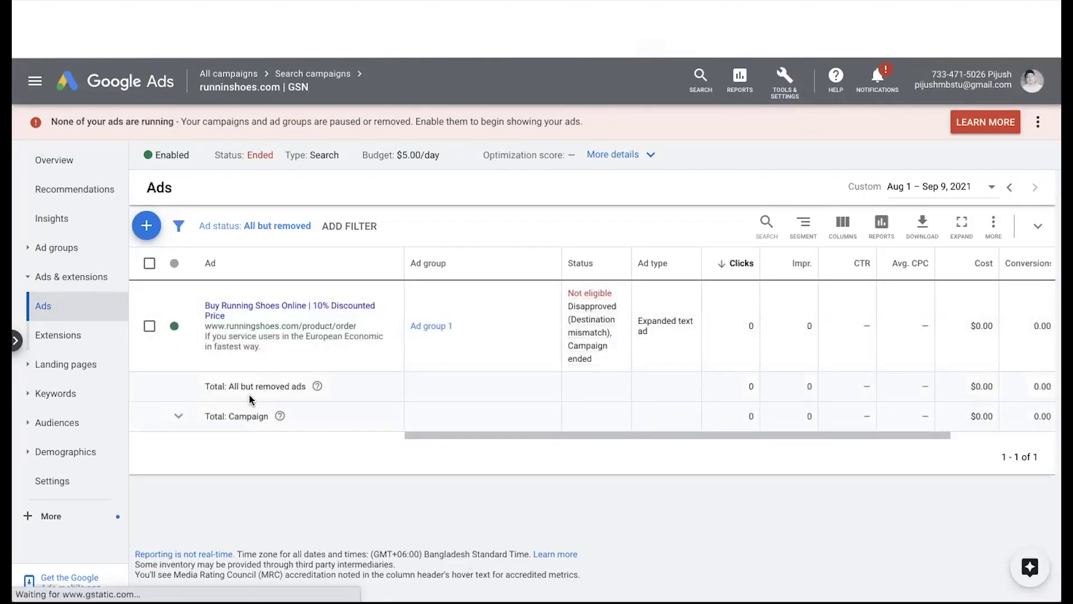
Check which ad types the runninshoes.com | GSN campaign offers, and open the setup form for a new ad group.
{"action": "left_click", "coordinate": [146, 225]}
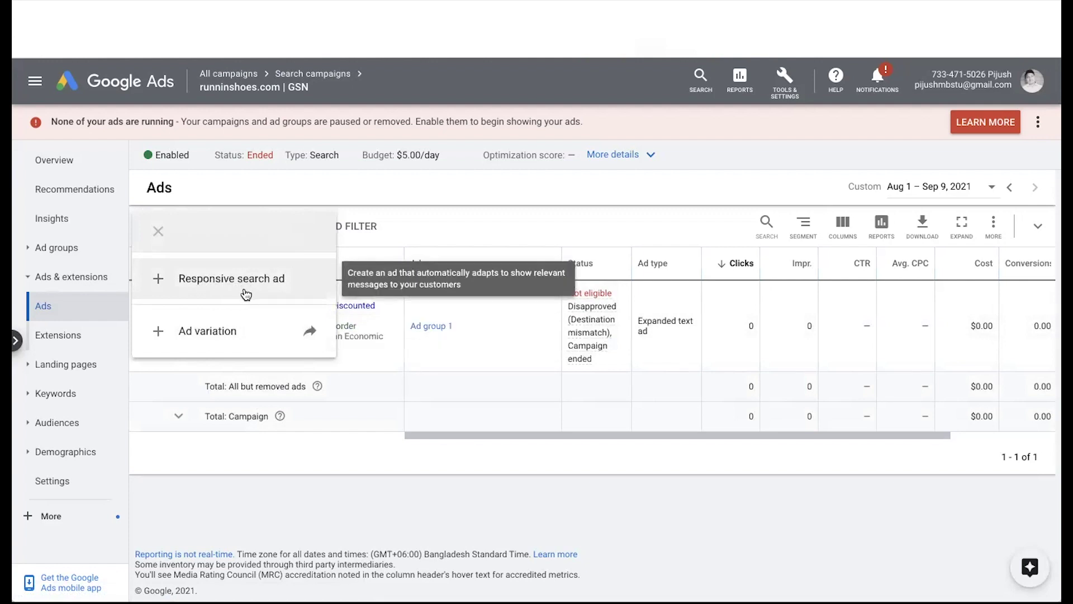
{"action": "left_click", "coordinate": [274, 488]}
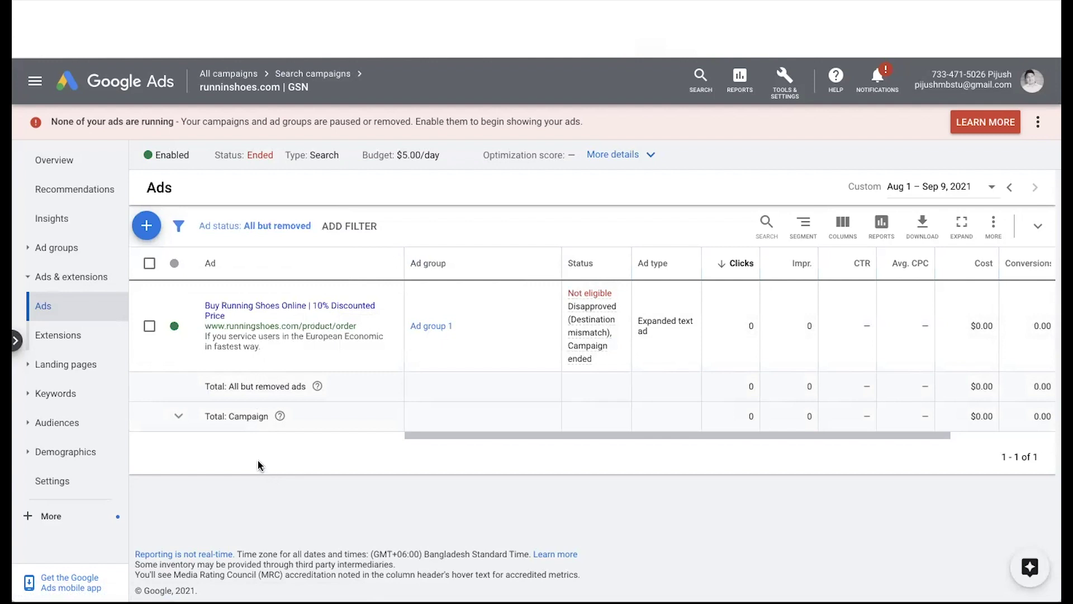
{"action": "left_click", "coordinate": [78, 249]}
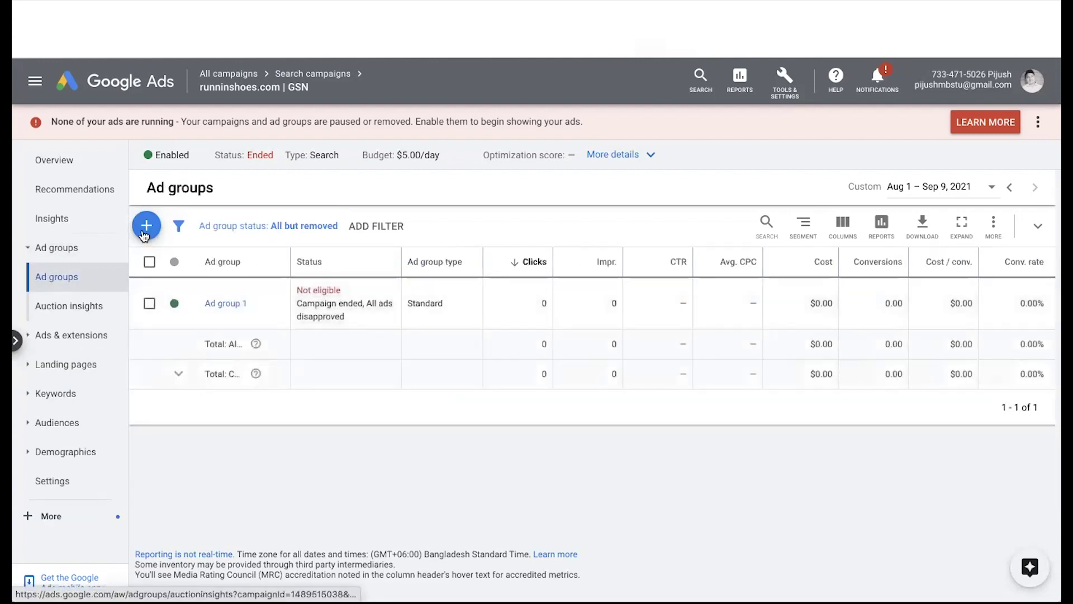
{"action": "left_click", "coordinate": [145, 230]}
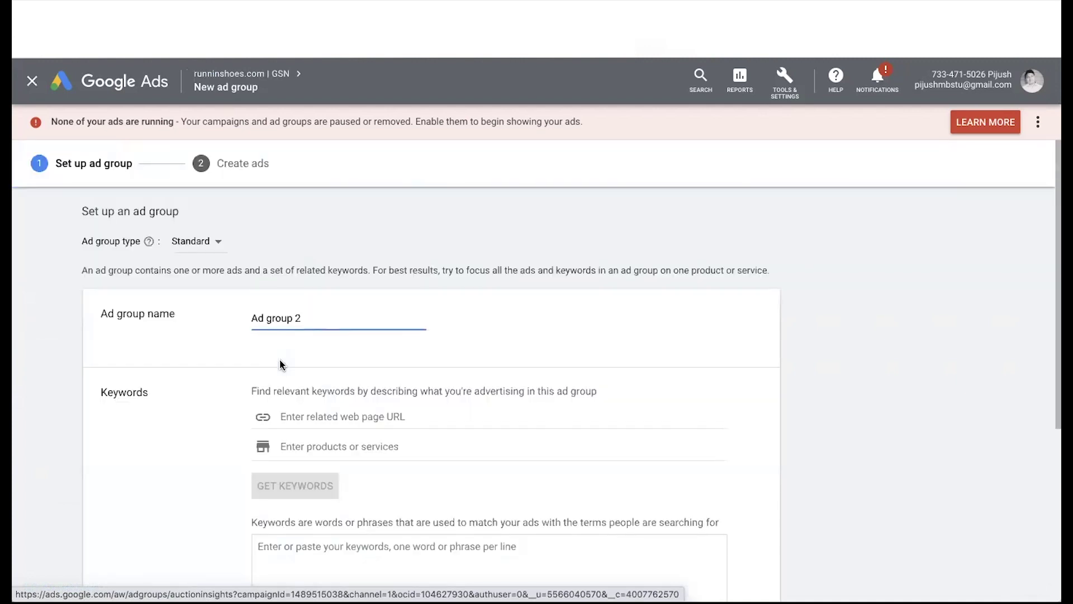
{"action": "scroll", "coordinate": [200, 411], "scroll_direction": "down", "scroll_amount": 3}
{"action": "scroll", "coordinate": [200, 412], "scroll_direction": "up", "scroll_amount": 3}
Review the Standard and Dynamic ad group types in the new ad group's setup, and leave without saving the ad group.
{"action": "left_click", "coordinate": [209, 241]}
{"action": "left_click", "coordinate": [218, 323]}
{"action": "scroll", "coordinate": [219, 400], "scroll_direction": "down", "scroll_amount": 5}
{"action": "scroll", "coordinate": [218, 399], "scroll_direction": "up", "scroll_amount": 5}
{"action": "left_click", "coordinate": [202, 241]}
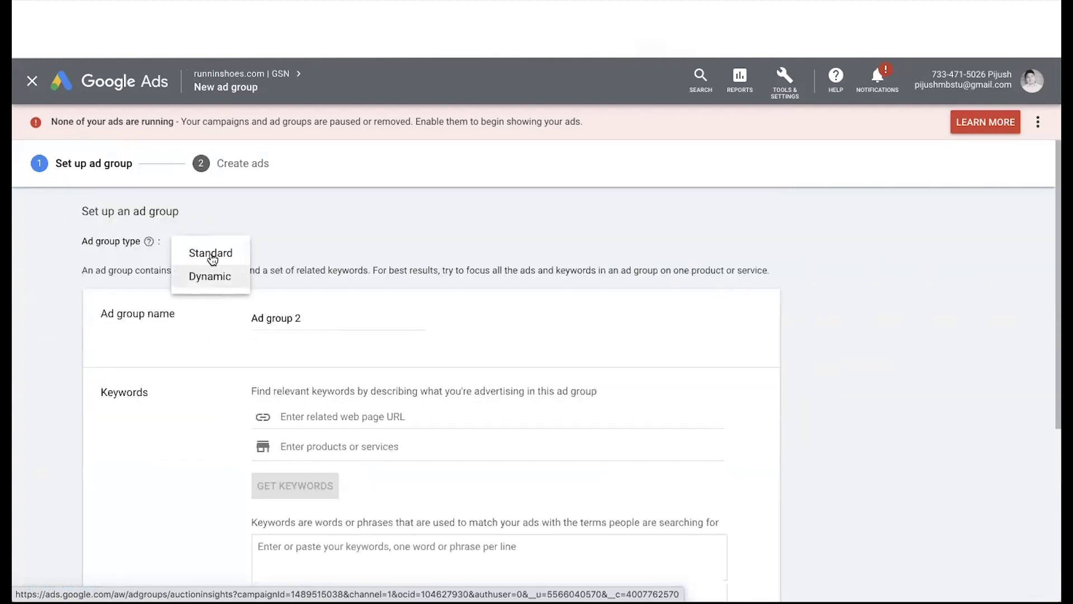
{"action": "left_click", "coordinate": [215, 355]}
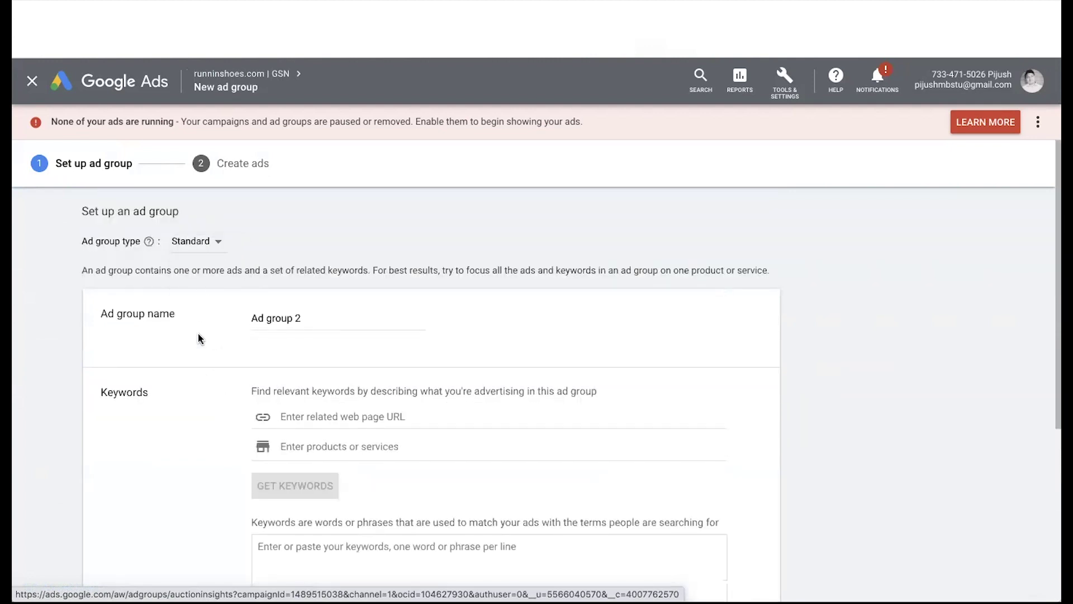
{"action": "scroll", "coordinate": [198, 336], "scroll_direction": "down", "scroll_amount": 4}
{"action": "scroll", "coordinate": [198, 335], "scroll_direction": "up", "scroll_amount": 4}
{"action": "left_click", "coordinate": [32, 81]}
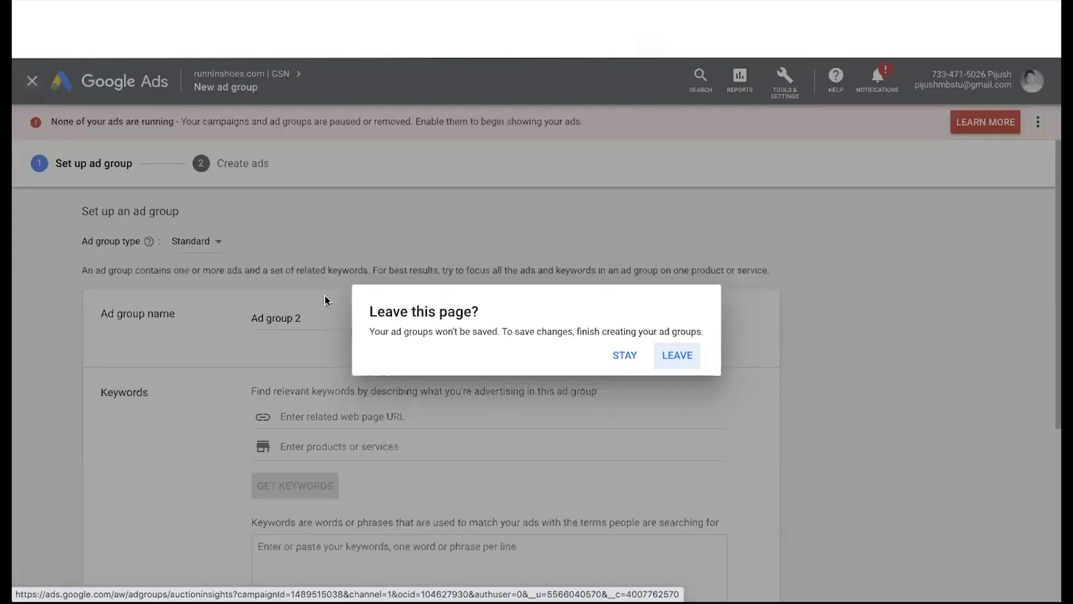
{"action": "left_click", "coordinate": [685, 361]}
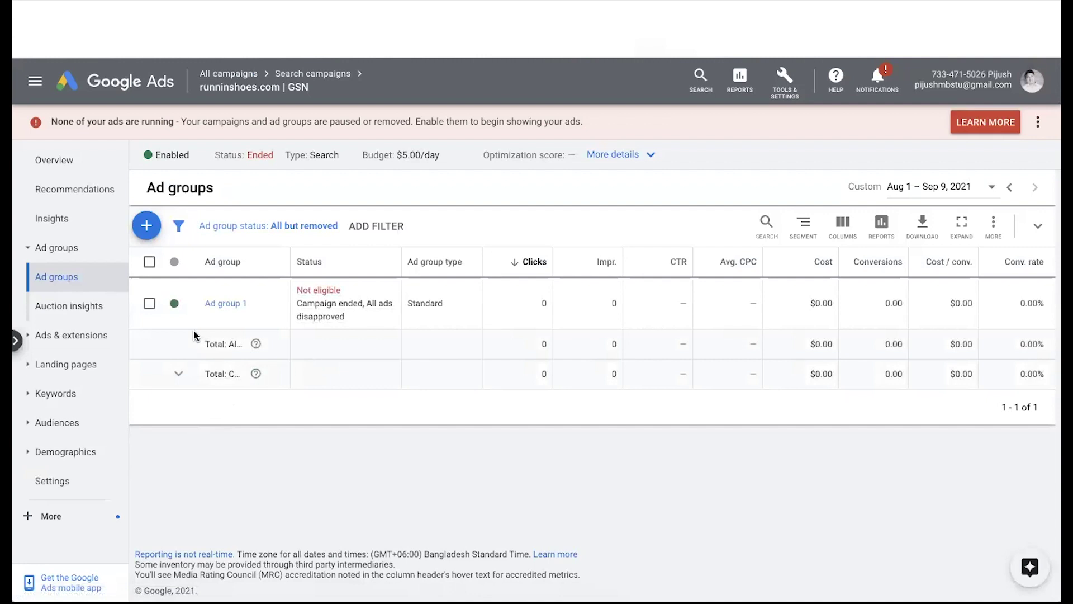
Open the ads of Ad group 1 and copy the existing expanded text ad.
{"action": "left_click", "coordinate": [227, 306]}
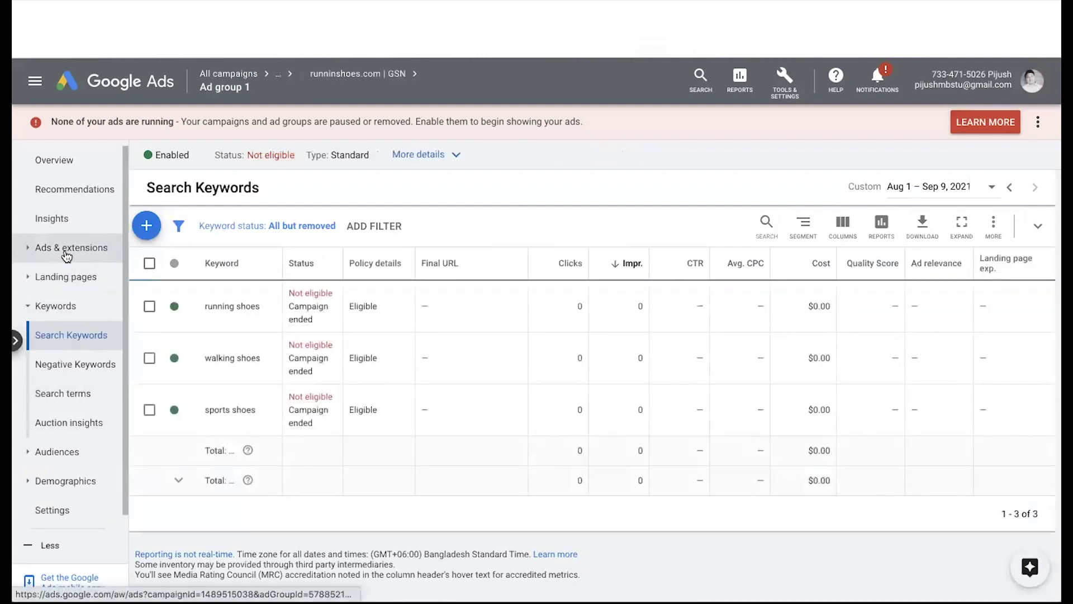
{"action": "left_click", "coordinate": [54, 248]}
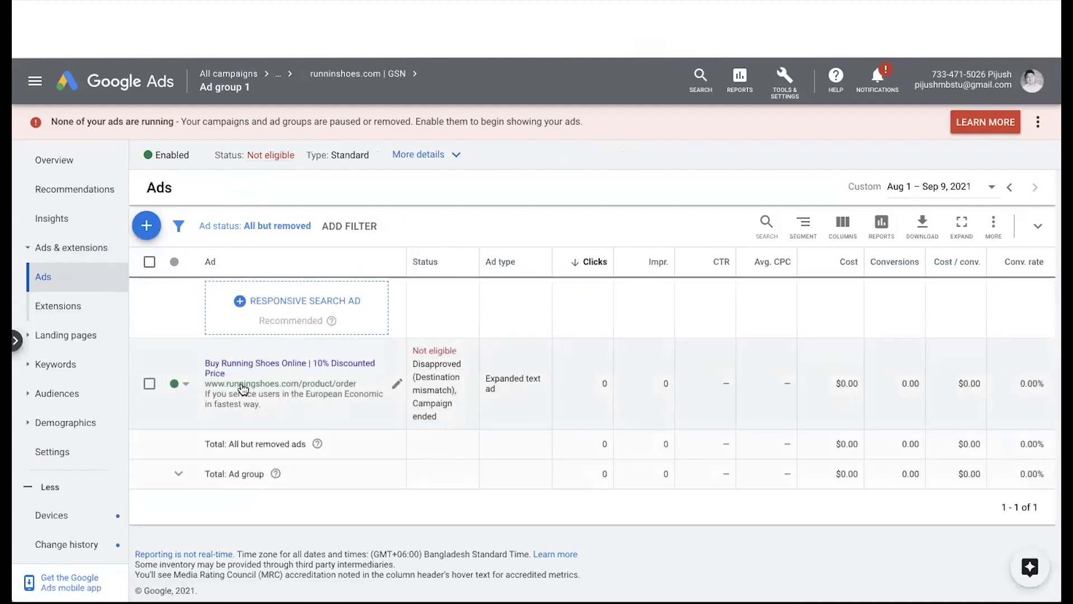
{"action": "left_click", "coordinate": [149, 383]}
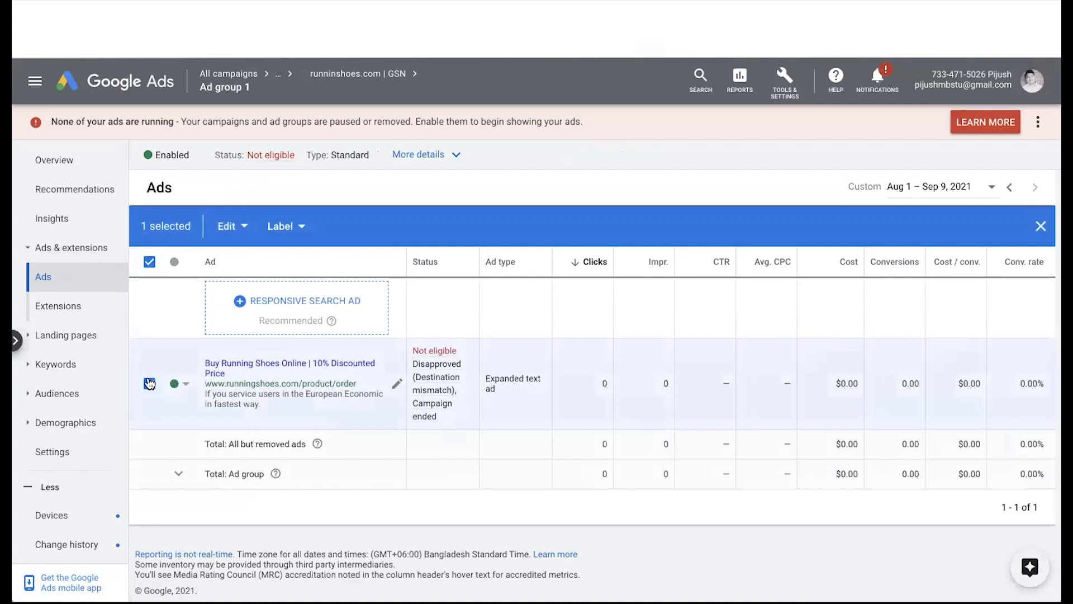
{"action": "left_click", "coordinate": [235, 223]}
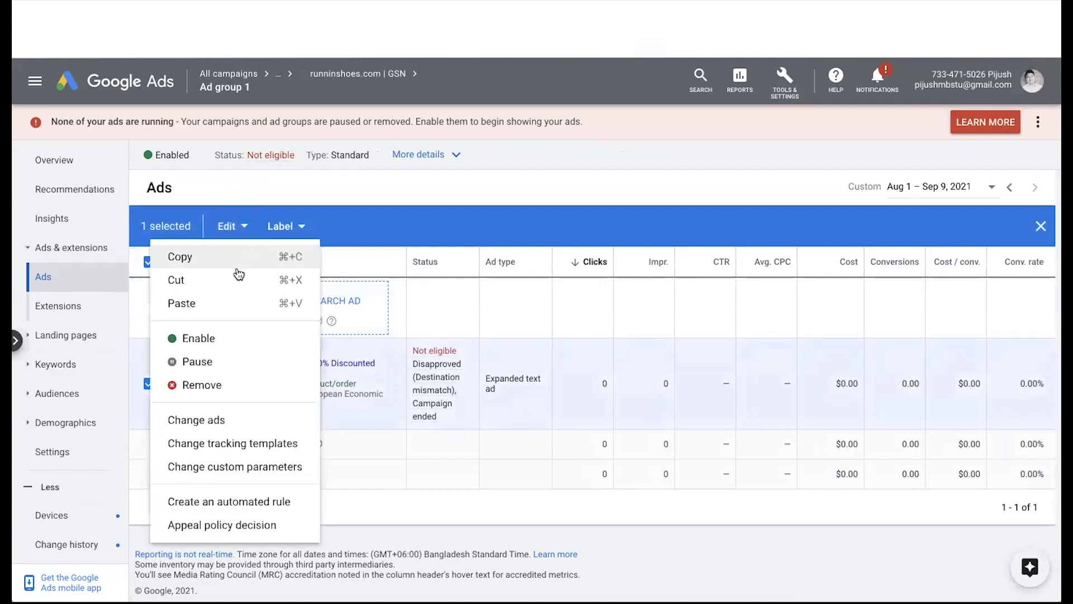
{"action": "left_click", "coordinate": [200, 262]}
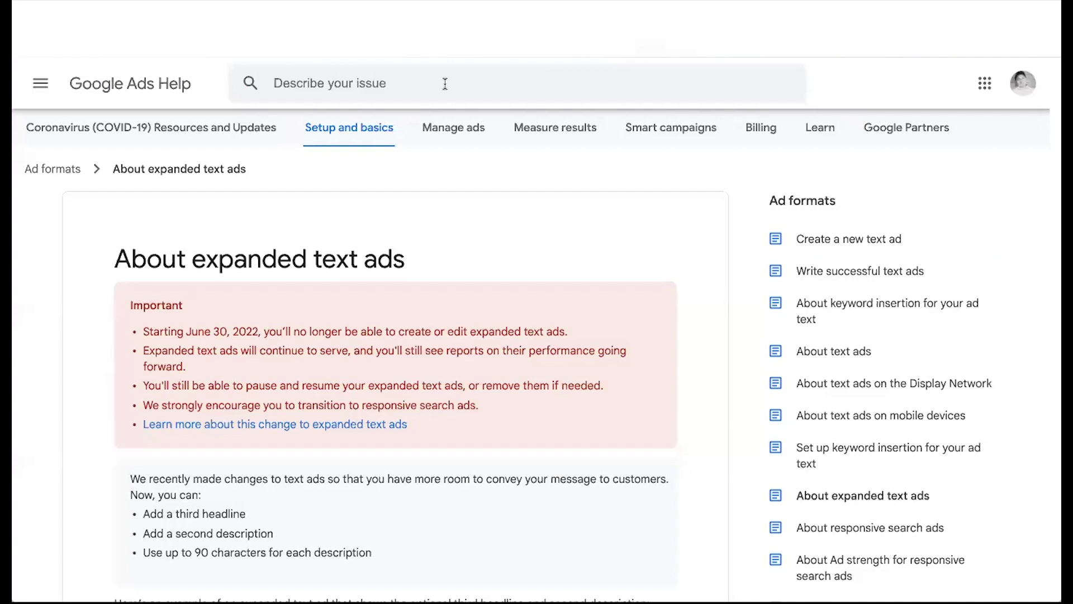
Read the "About expanded text ads" help article, including its Important notice and the example ad.
{"action": "scroll", "coordinate": [303, 268], "scroll_direction": "down", "scroll_amount": 1}
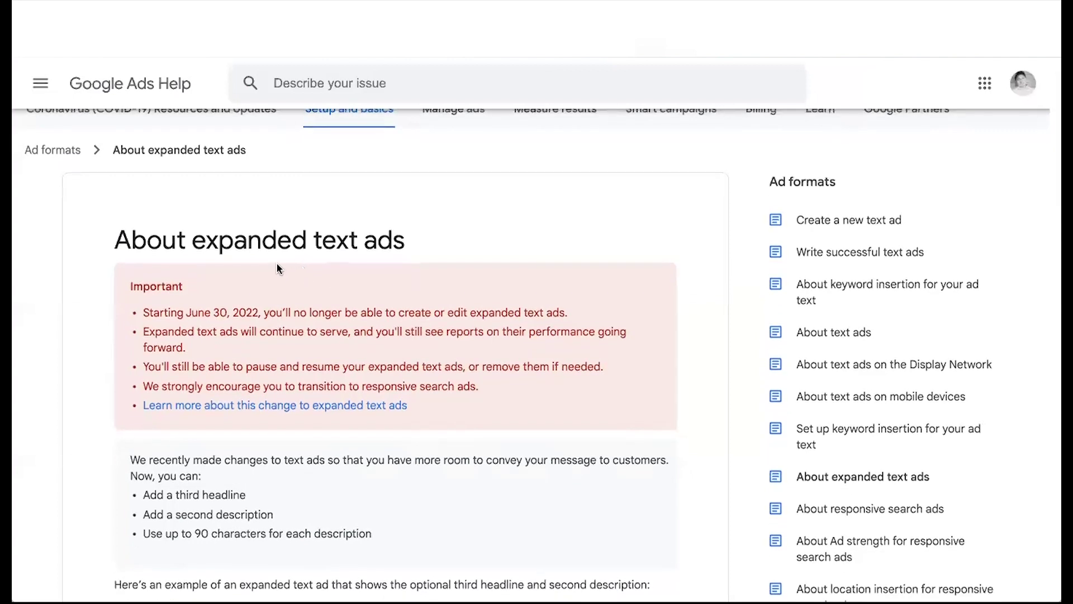
{"action": "left_click_drag", "start_coordinate": [192, 240], "coordinate": [427, 243]}
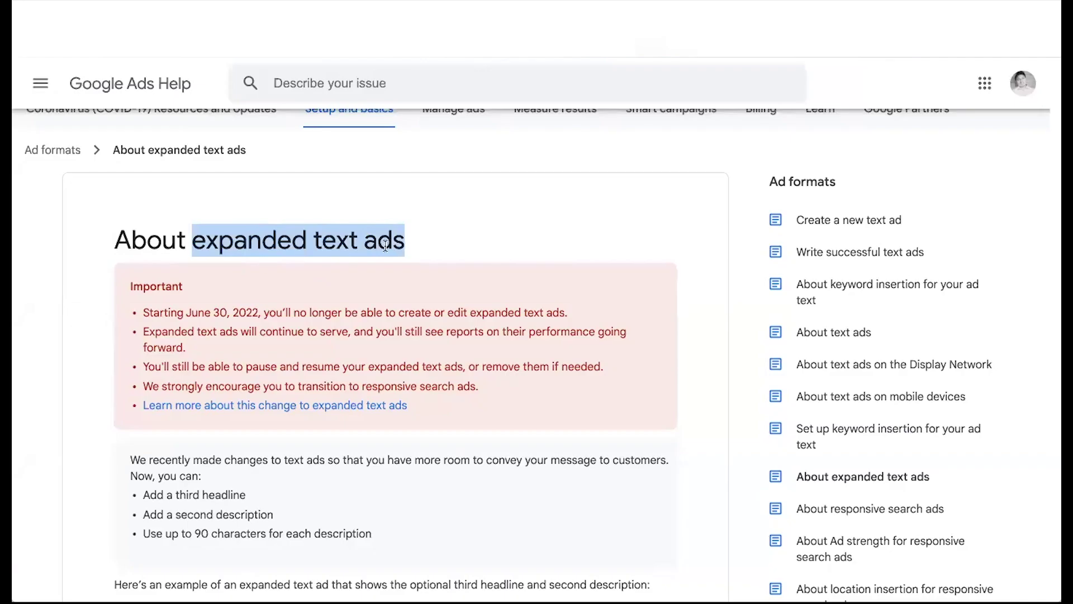
{"action": "left_click", "coordinate": [284, 268]}
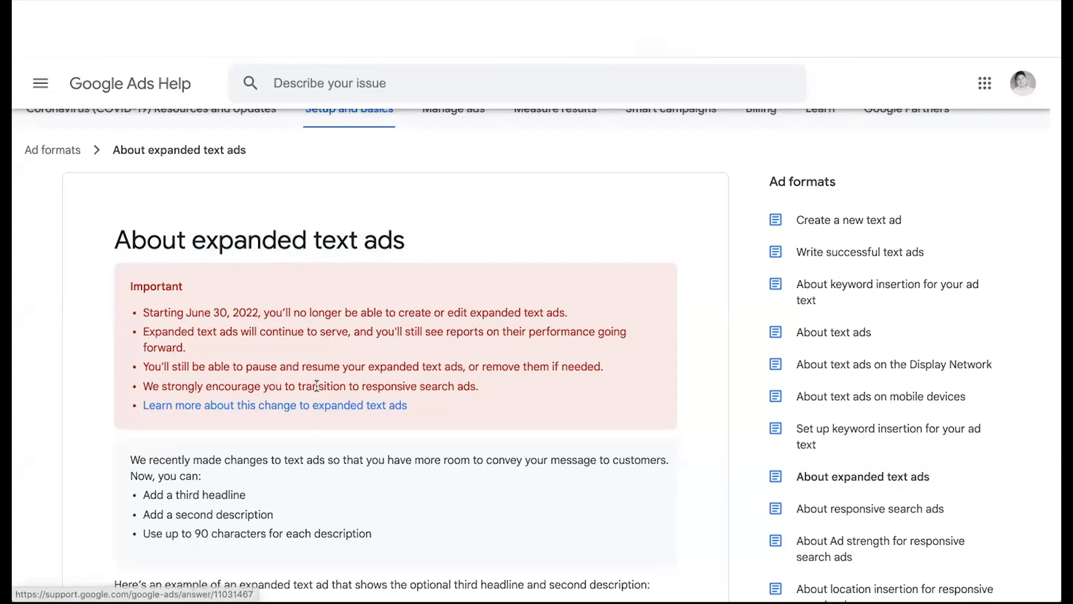
{"action": "scroll", "coordinate": [317, 385], "scroll_direction": "down", "scroll_amount": 3}
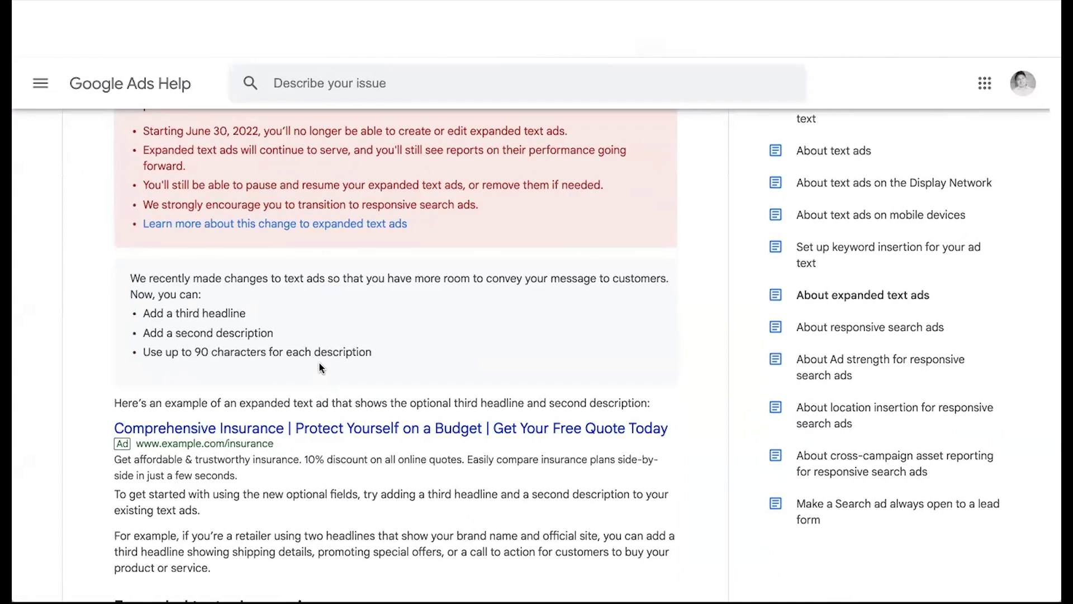
{"action": "scroll", "coordinate": [320, 363], "scroll_direction": "up", "scroll_amount": 2}
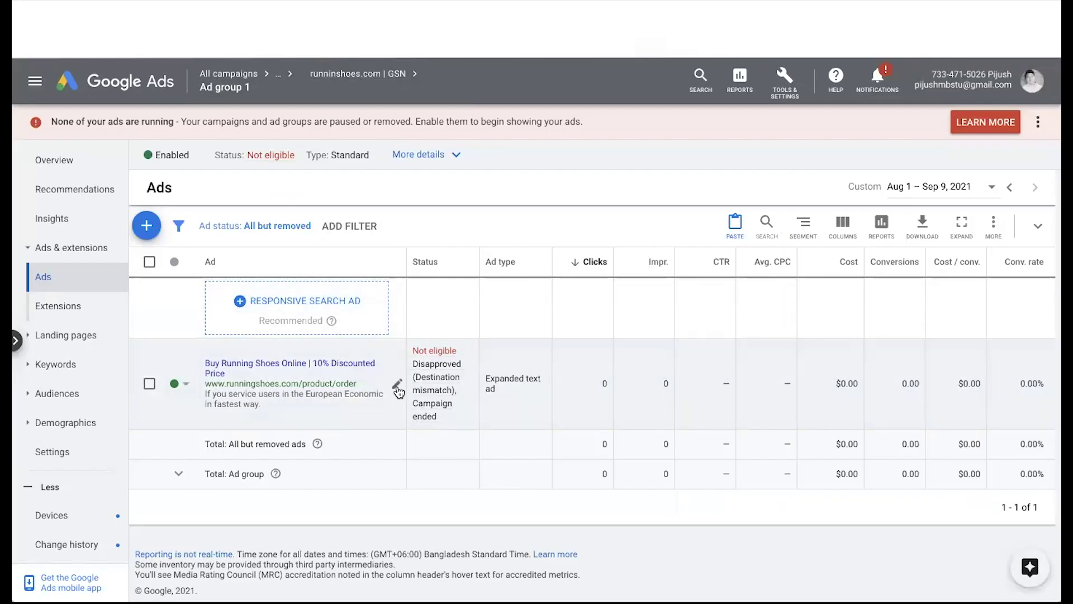
Open the expanded text ad in Ad group 1 for editing and enter "{" as Headline 3.
{"action": "left_click", "coordinate": [399, 390]}
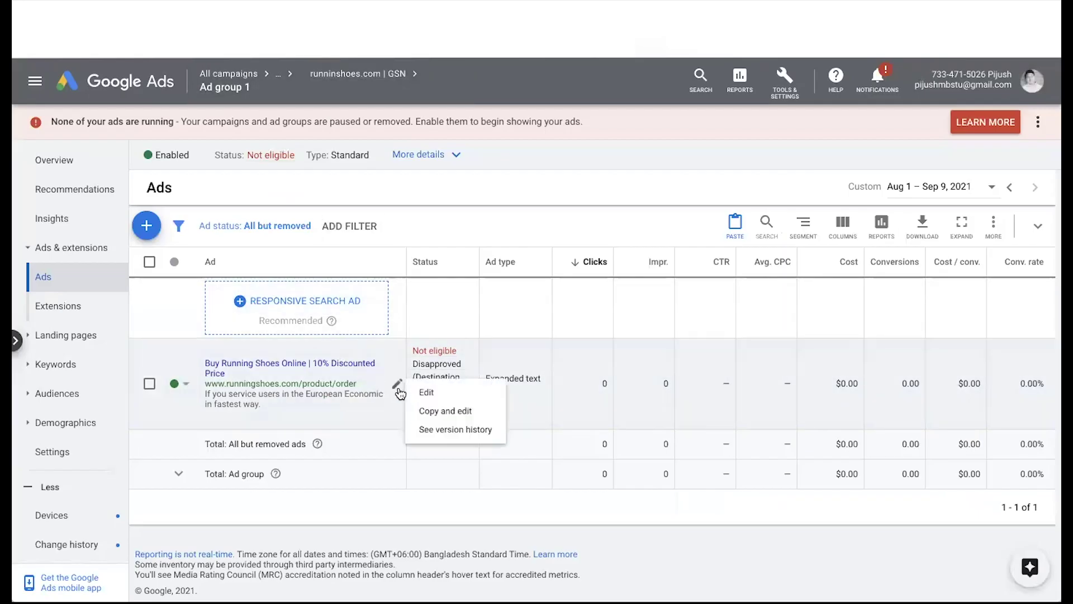
{"action": "left_click", "coordinate": [422, 393]}
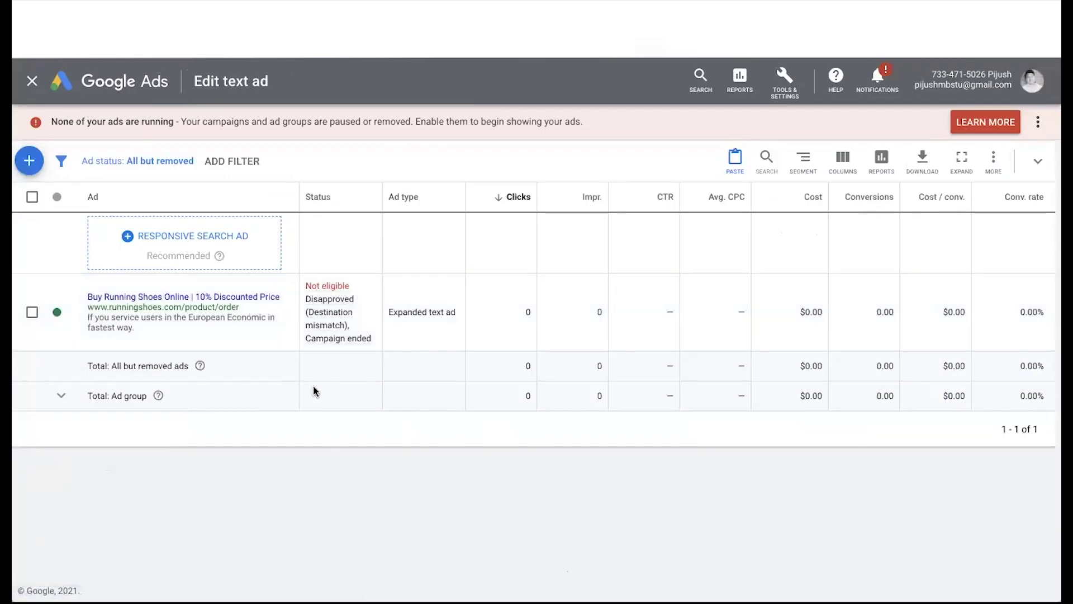
{"action": "left_click", "coordinate": [189, 480]}
{"action": "type", "text": "{"}
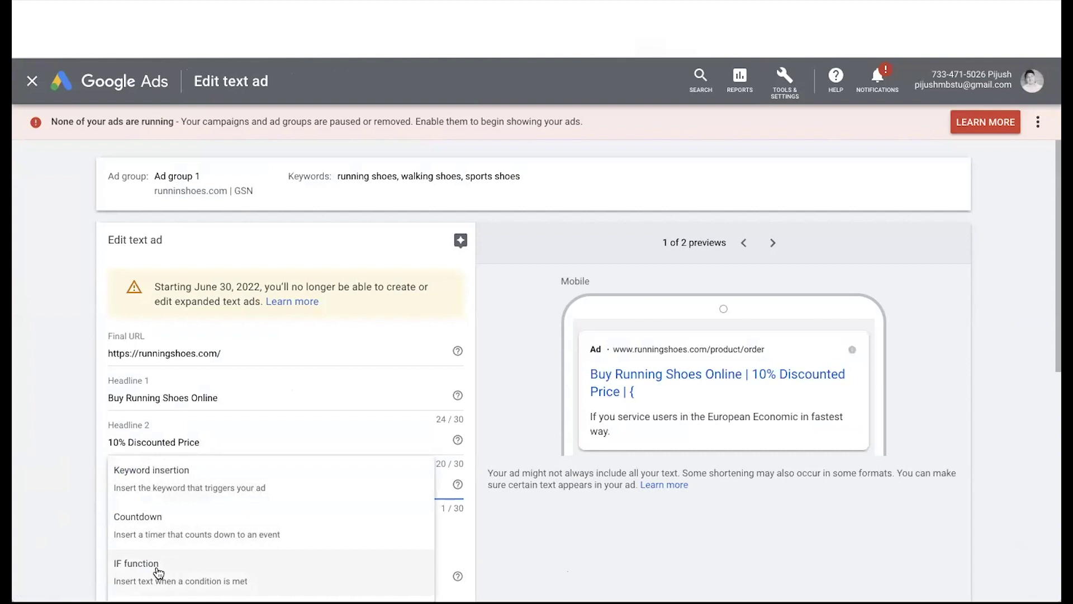
Examine the Keyword insertion, Countdown and IF function options for Headline 3, along with the rest of the text ad form.
{"action": "left_click", "coordinate": [77, 506]}
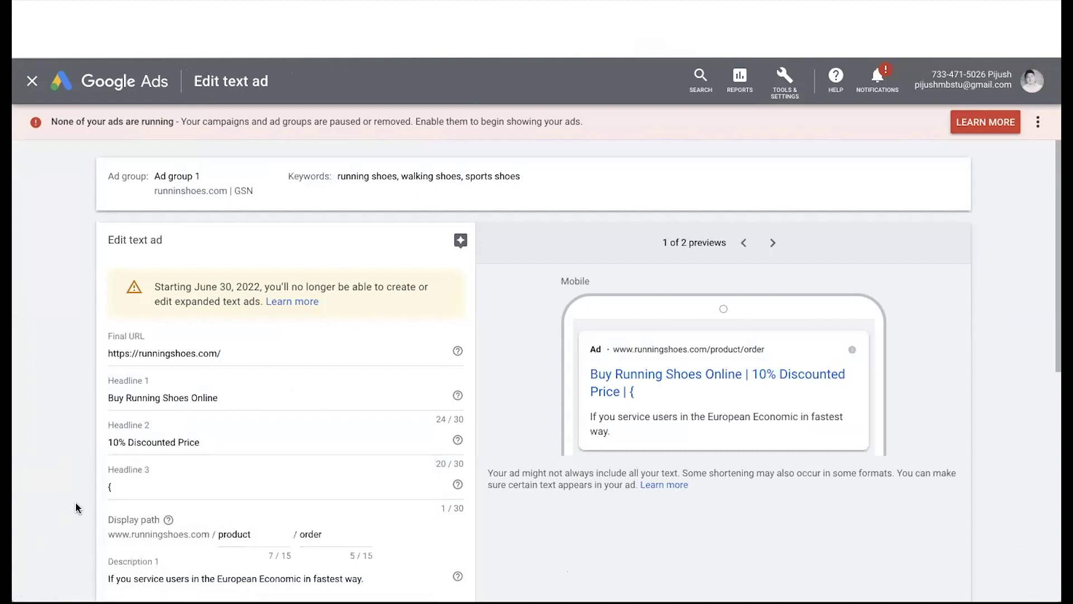
{"action": "scroll", "coordinate": [96, 486], "scroll_direction": "down", "scroll_amount": 3}
{"action": "left_click", "coordinate": [163, 284]}
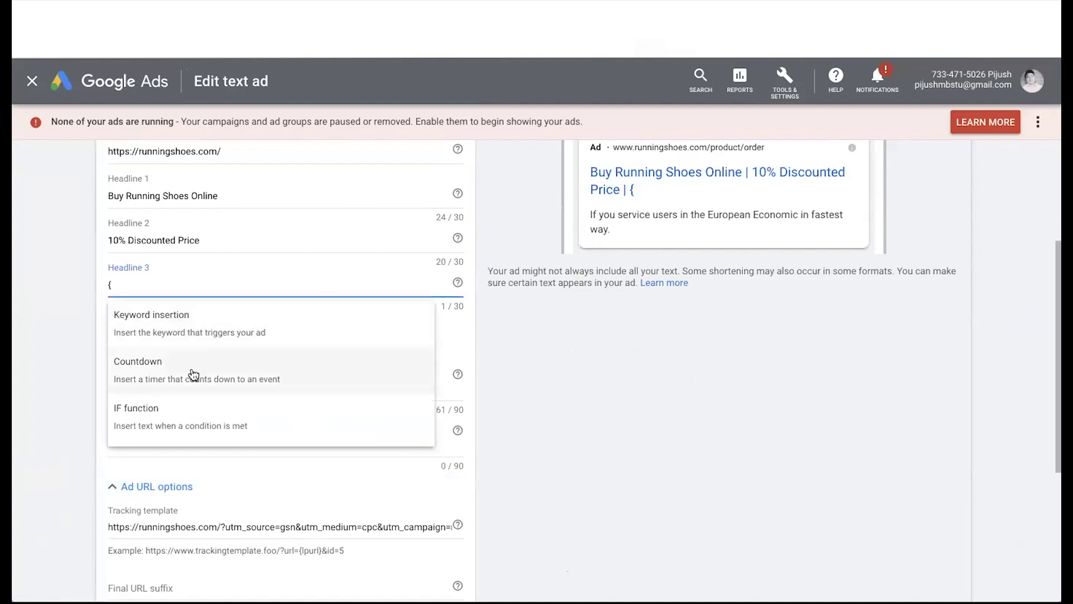
{"action": "left_click", "coordinate": [53, 360]}
{"action": "left_click", "coordinate": [164, 286]}
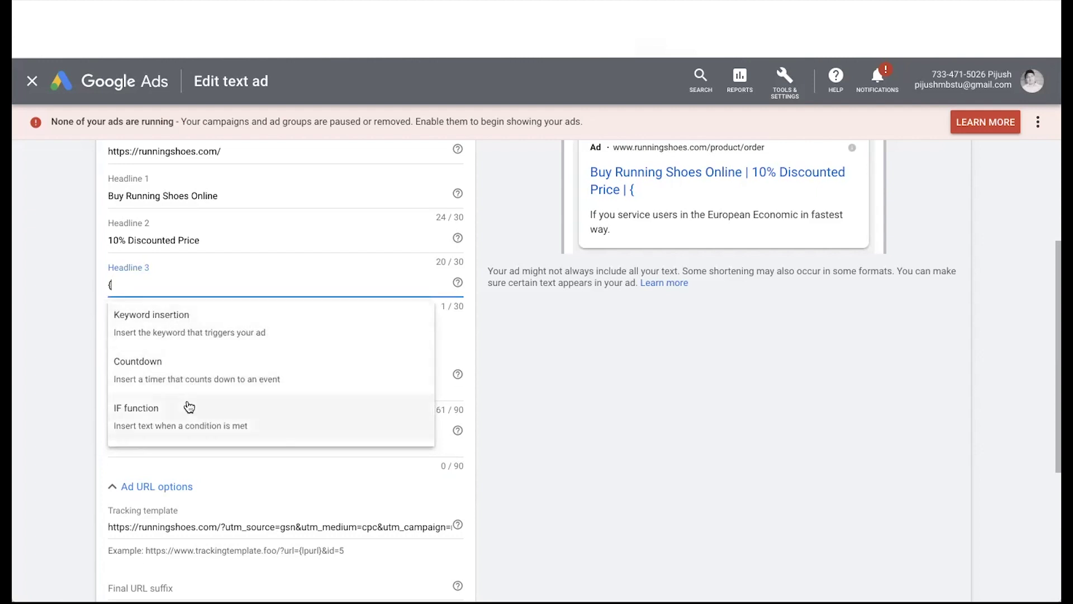
{"action": "left_click", "coordinate": [73, 361]}
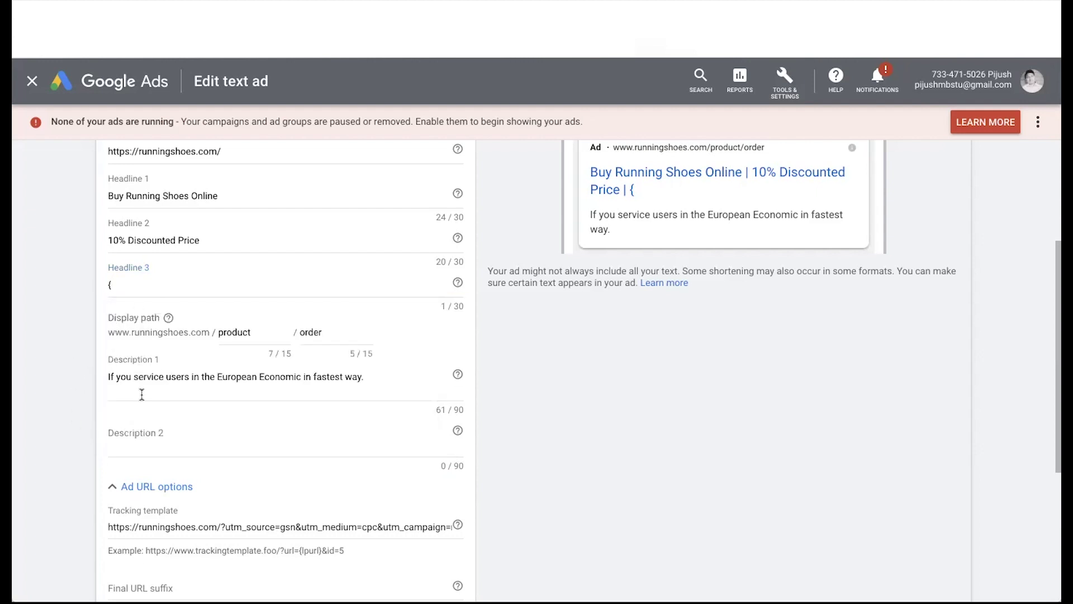
{"action": "left_click", "coordinate": [169, 285]}
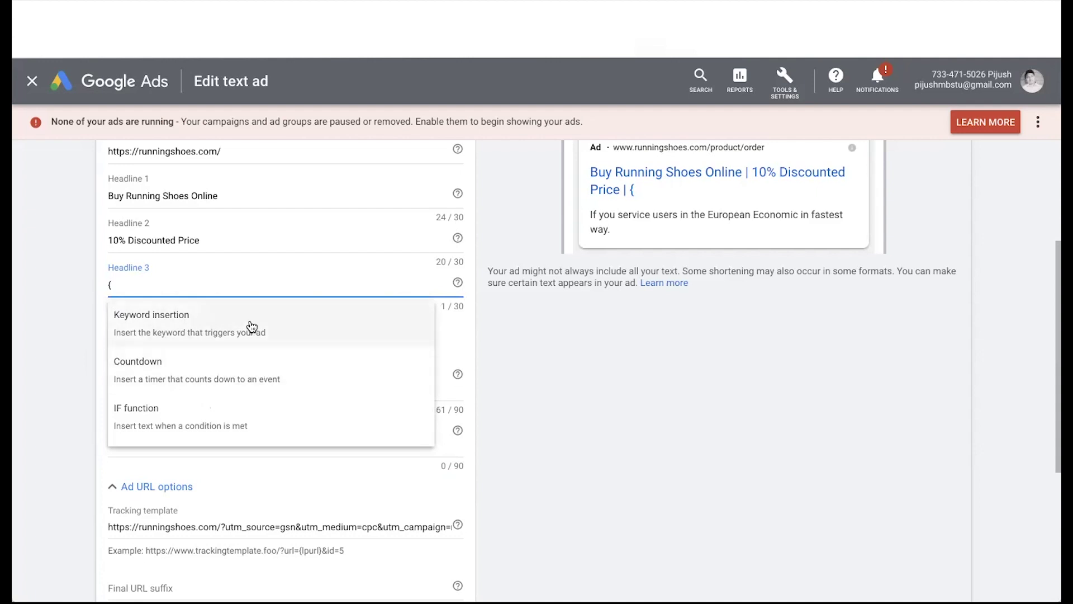
{"action": "left_click", "coordinate": [796, 96]}
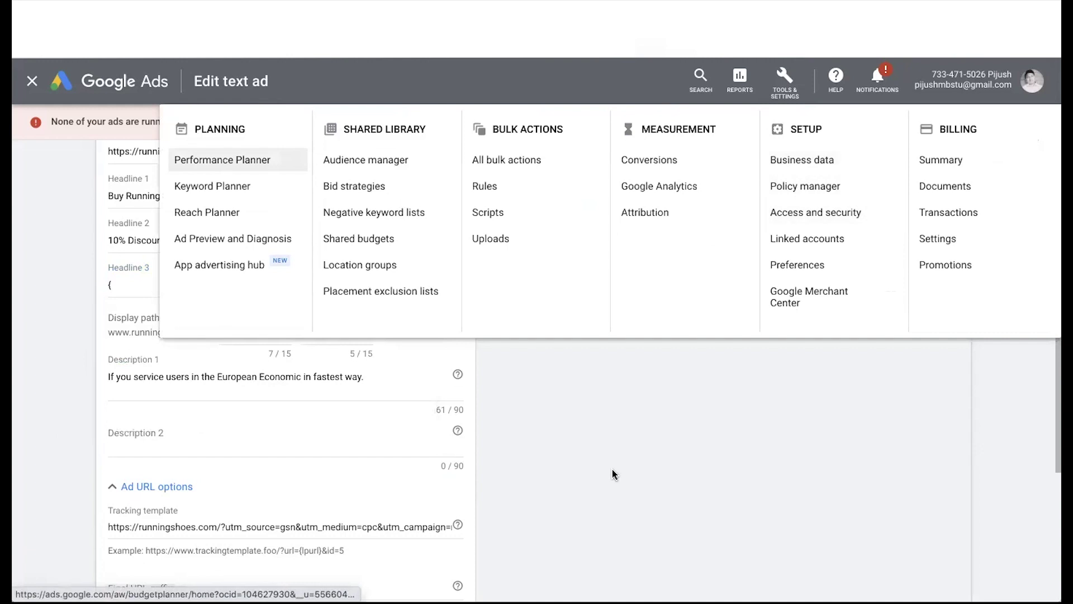
{"action": "left_click", "coordinate": [535, 469]}
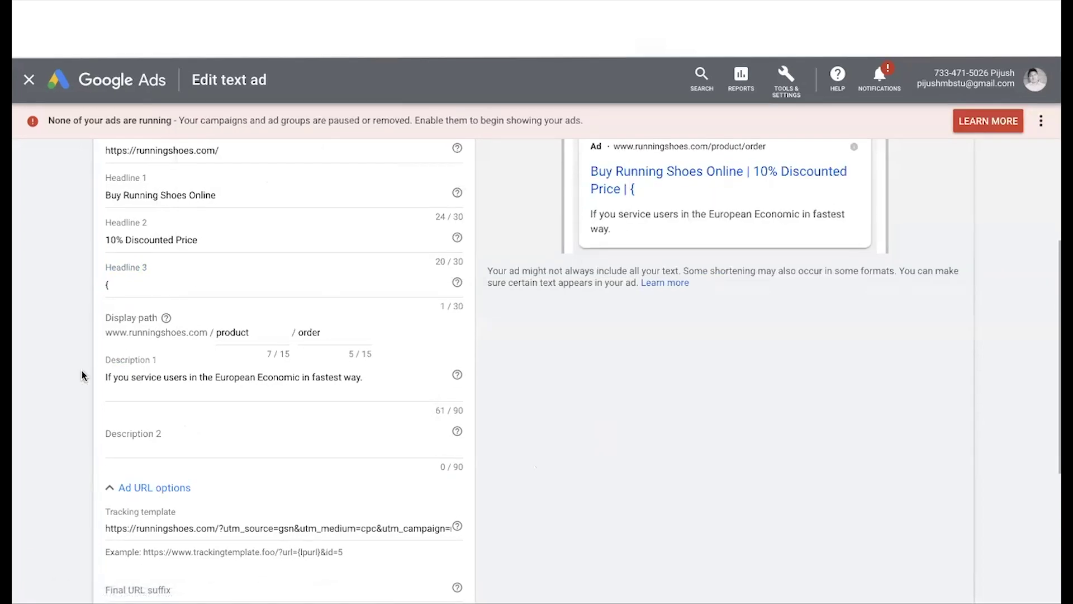
{"action": "scroll", "coordinate": [83, 376], "scroll_direction": "up", "scroll_amount": 4}
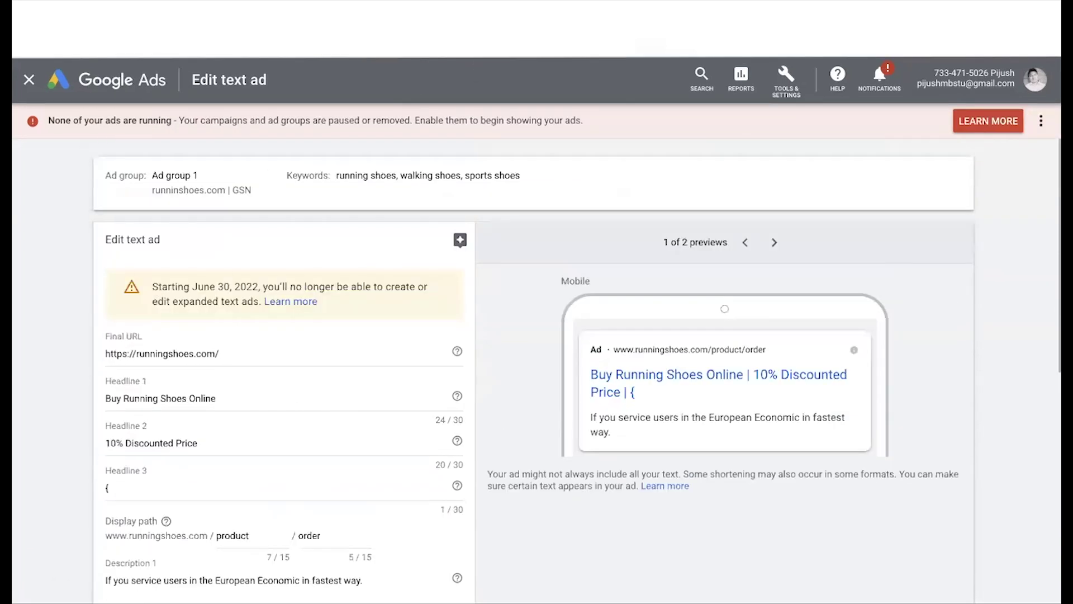